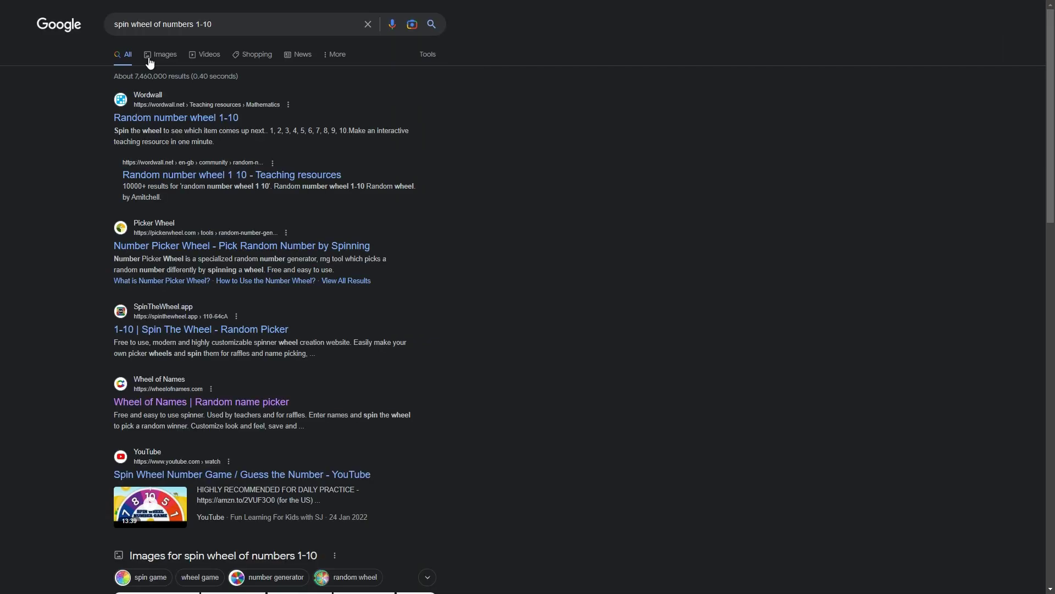
Step: Open the '1-10 | Spin The Wheel - Random Picker' result from the Google results
left_click(180, 330)
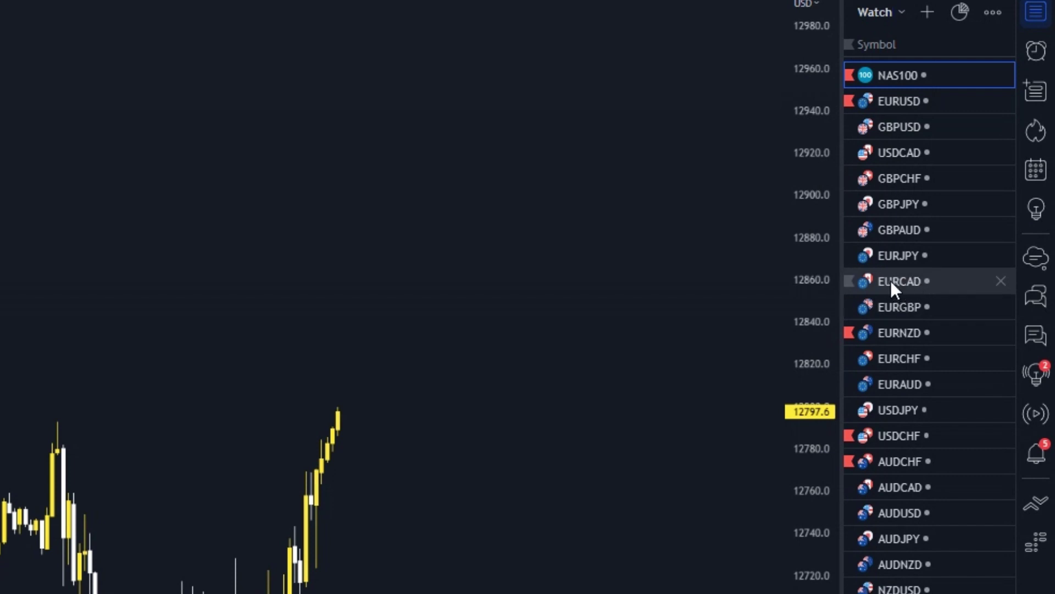
Step: Show EURCAD on monthly candles with the price scale compressed to fit all history
left_click(929, 280)
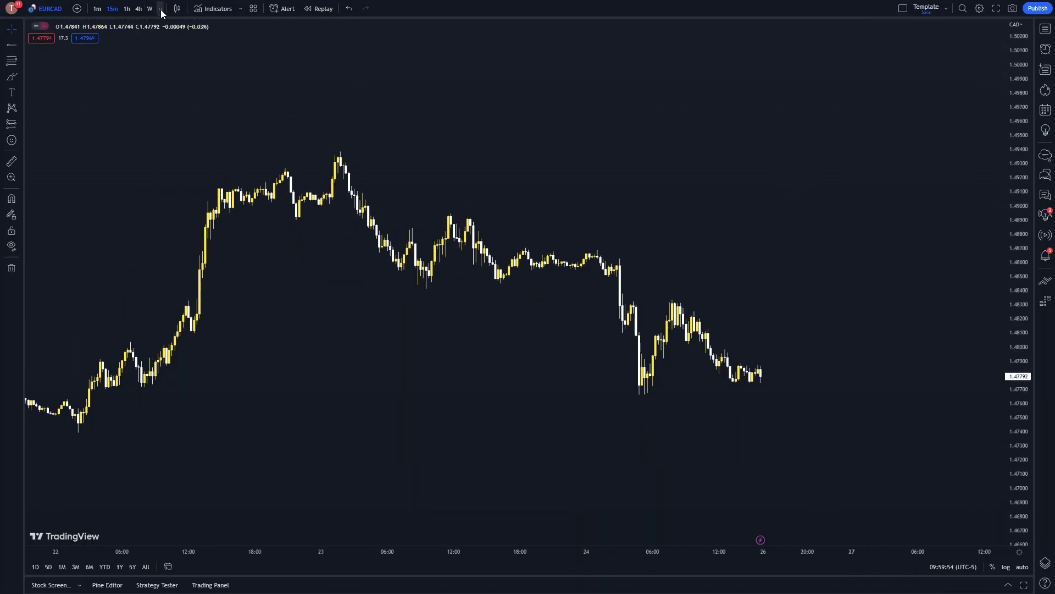
left_click(161, 9)
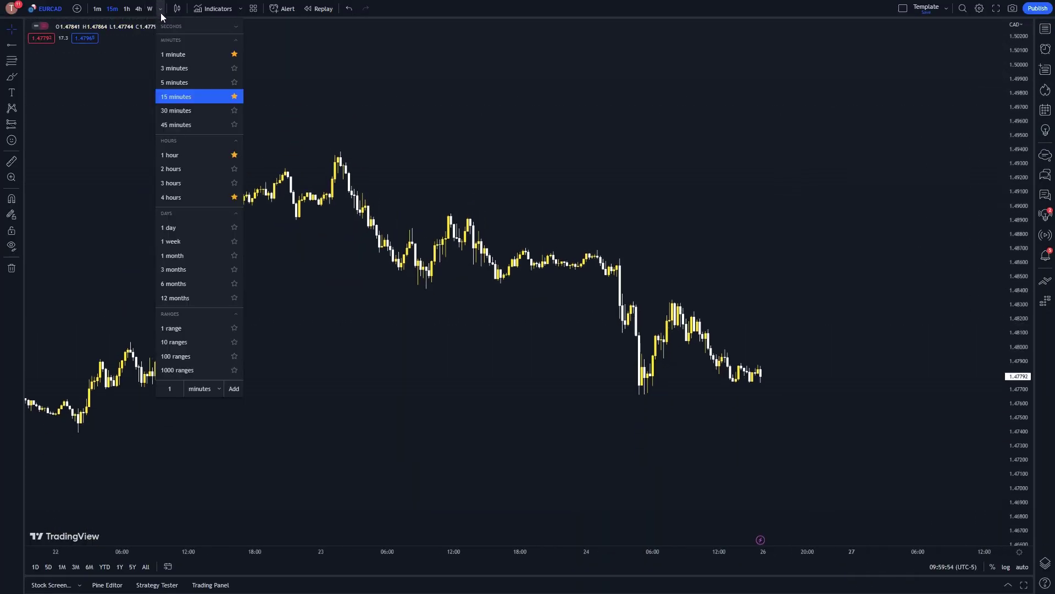
left_click(183, 255)
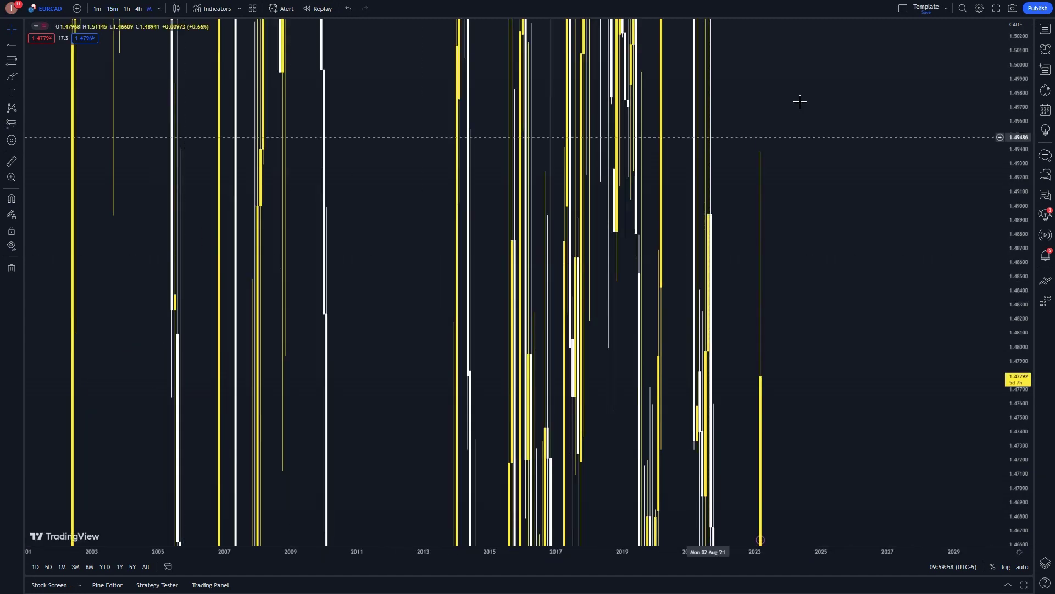
left_click_drag(1025, 47, 1019, 231)
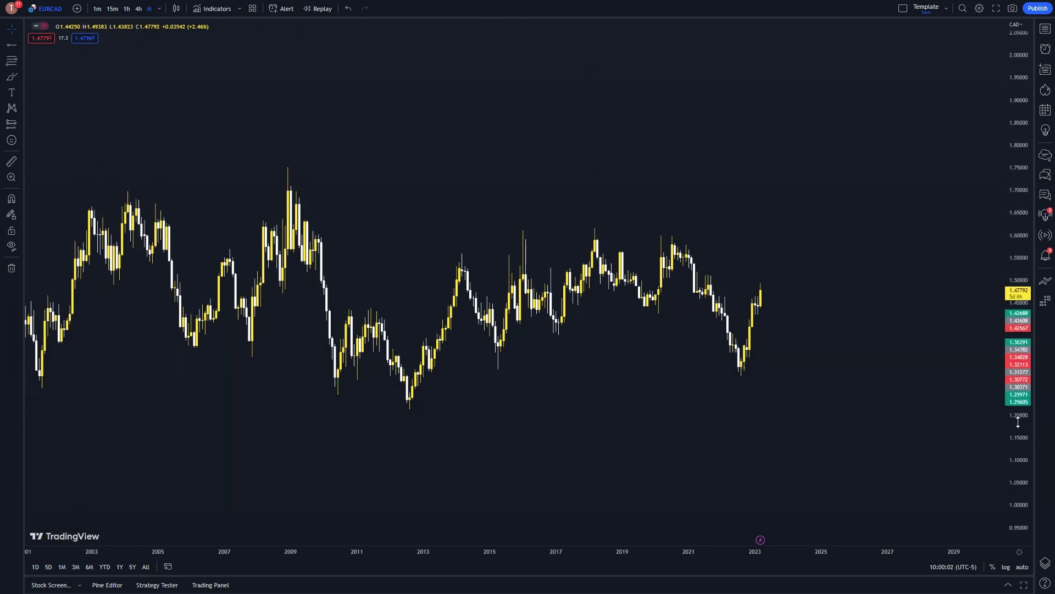
scroll(724, 361, "up", 3)
Step: Brush a circle around the 2021–2023 dip, delete it, and pan to recent years
left_click(12, 76)
mouse_move(516, 230)
left_mouse_down()
mouse_move(541, 229)
mouse_move(457, 281)
mouse_move(584, 244)
left_mouse_up()
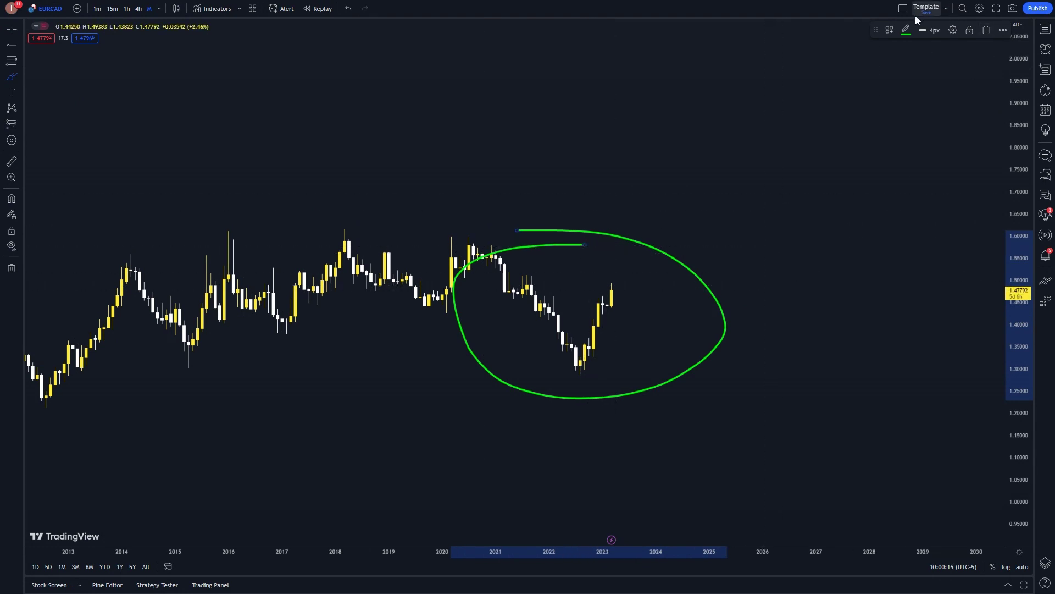
left_click(986, 31)
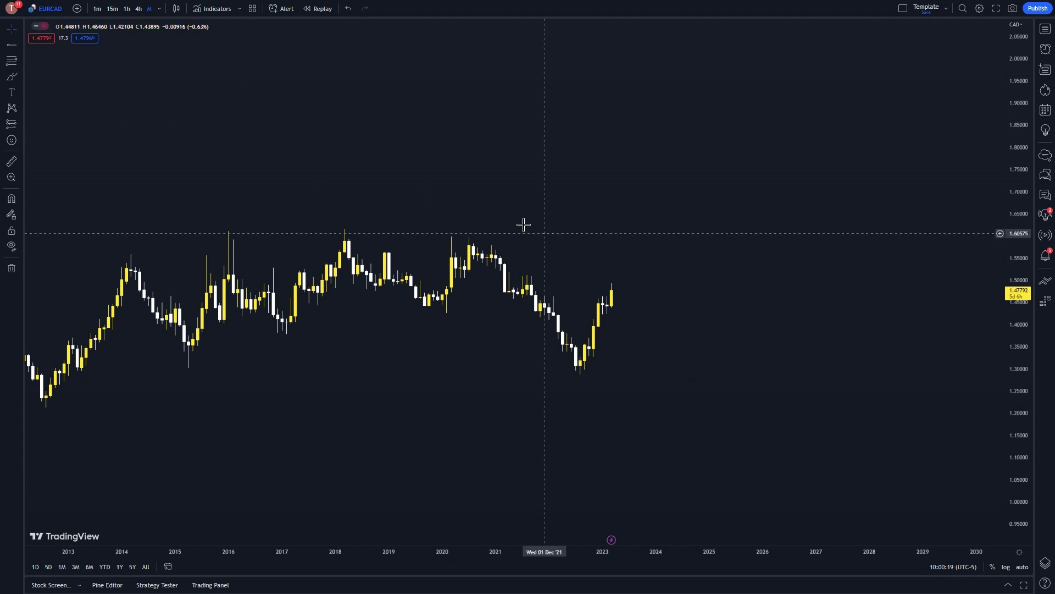
left_click_drag(544, 231, 432, 200)
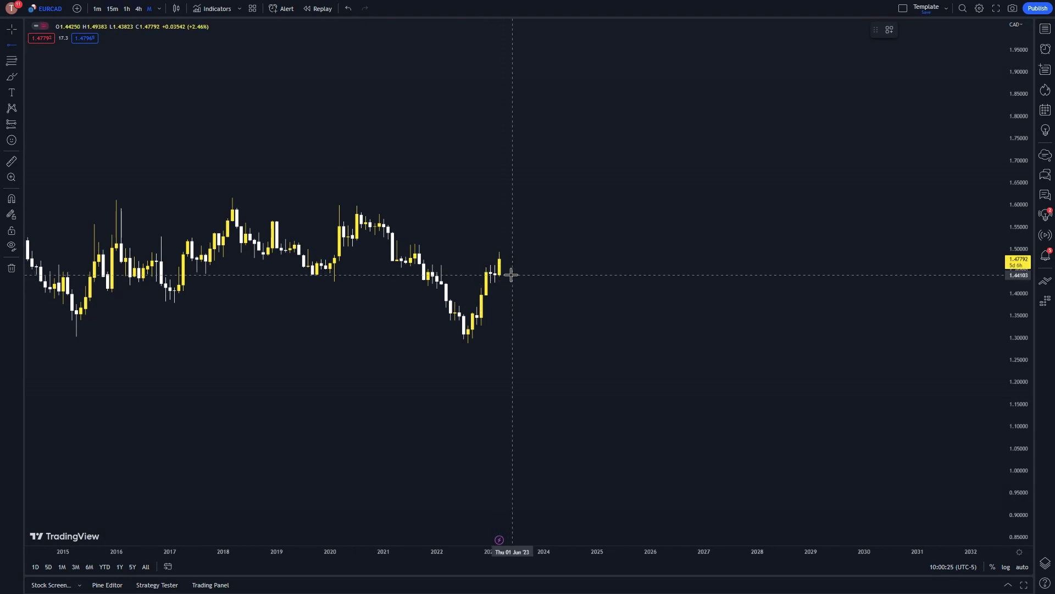
Step: Add a red horizontal ray at 1.48850 at the recent high
left_click_drag(511, 275, 418, 256)
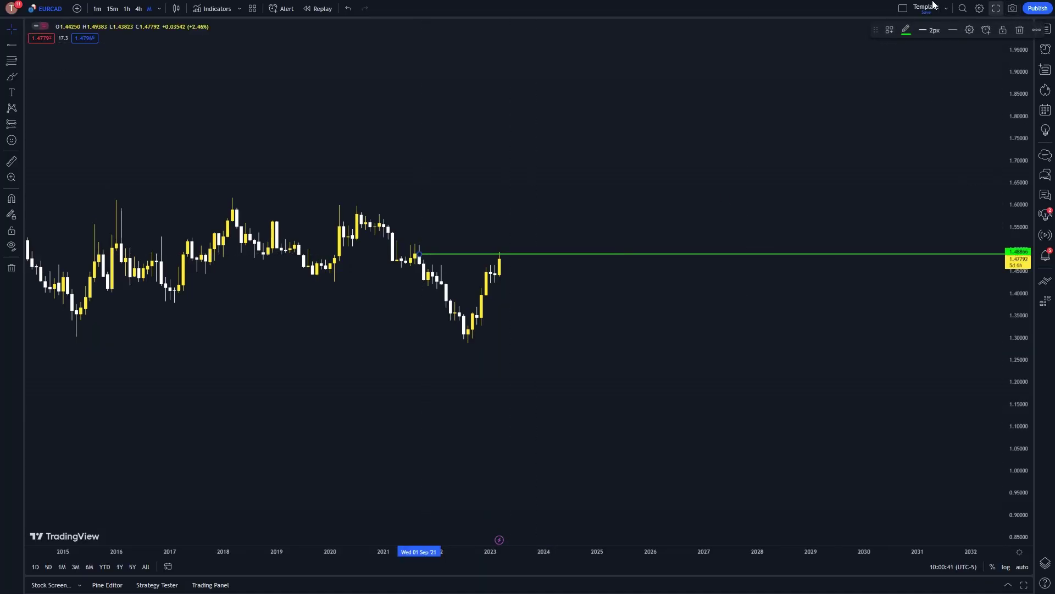
left_click(906, 30)
left_click(958, 167)
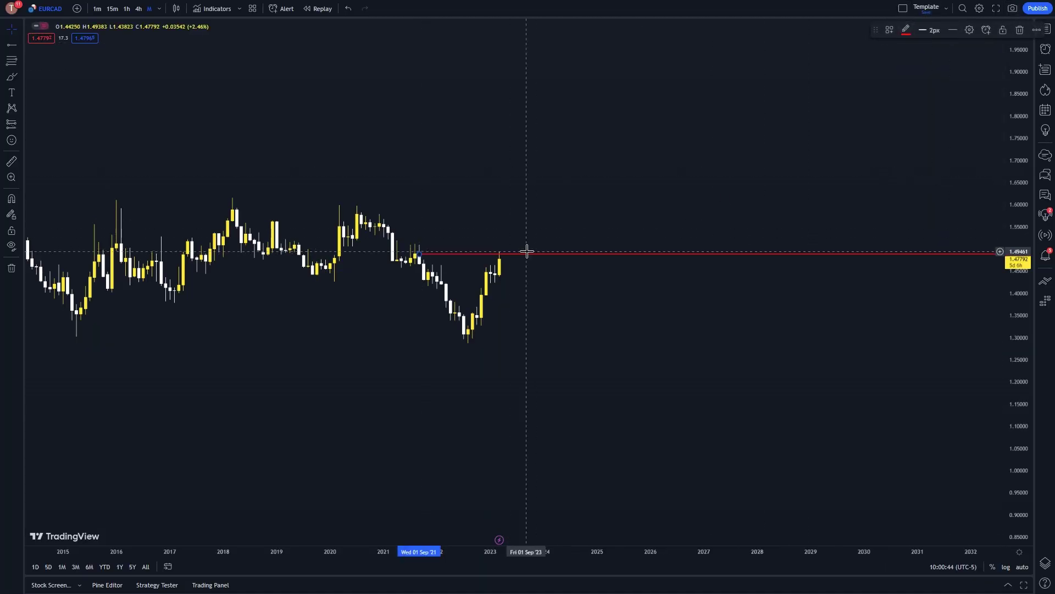
double_click(526, 254)
left_click(523, 263)
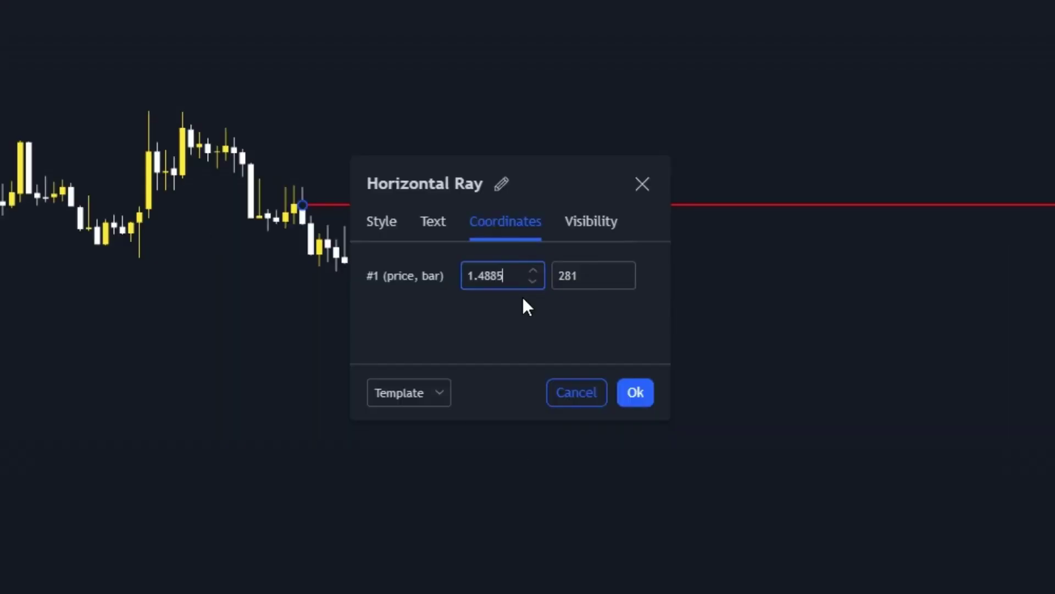
left_click(523, 299)
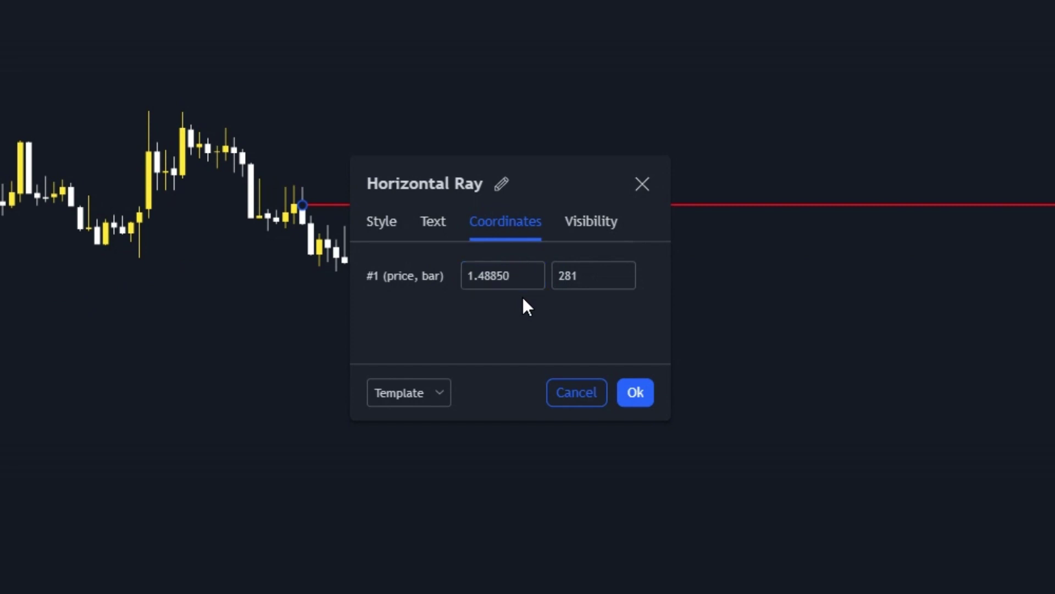
left_click(632, 390)
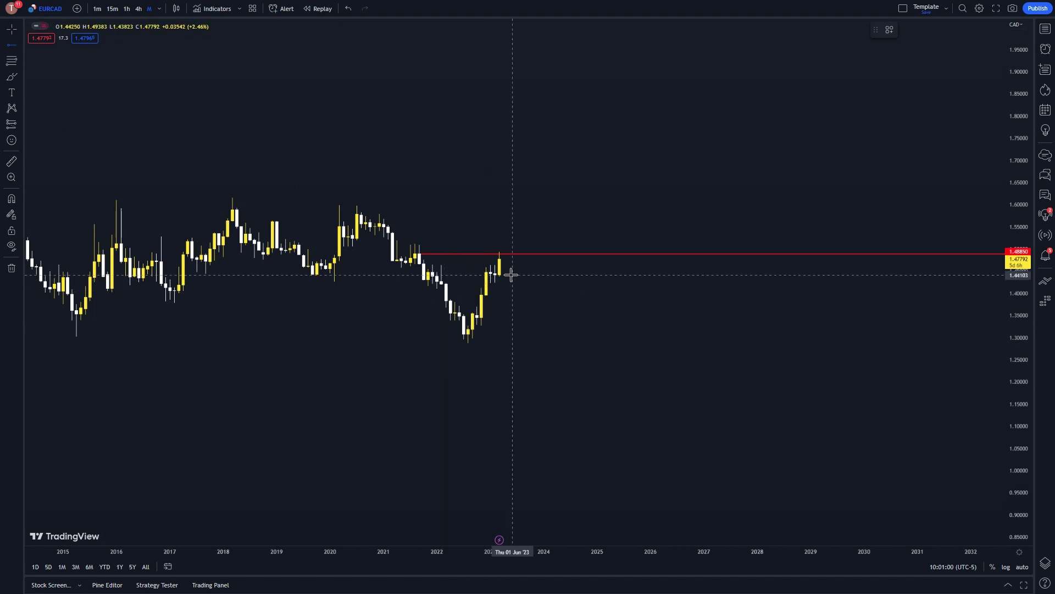
Step: Add a second horizontal ray lower down at 1.44004
left_click(512, 274)
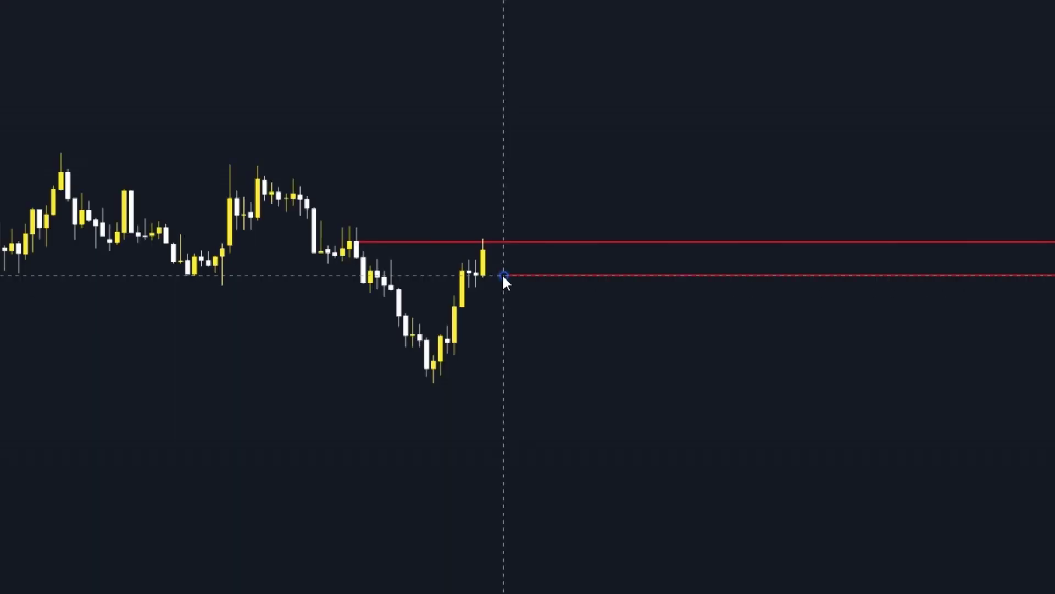
double_click(502, 273)
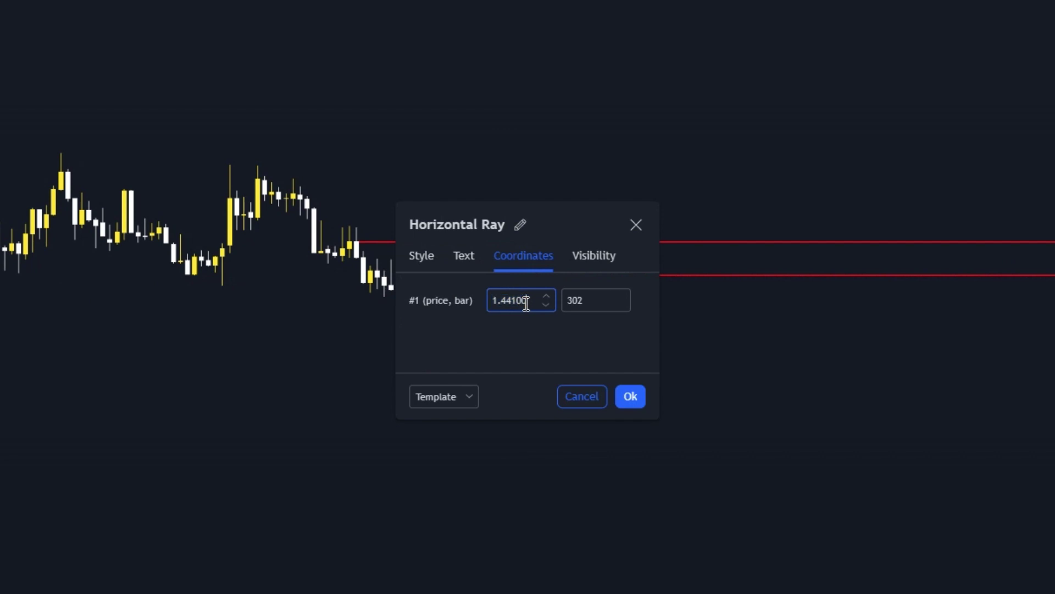
left_click(630, 396)
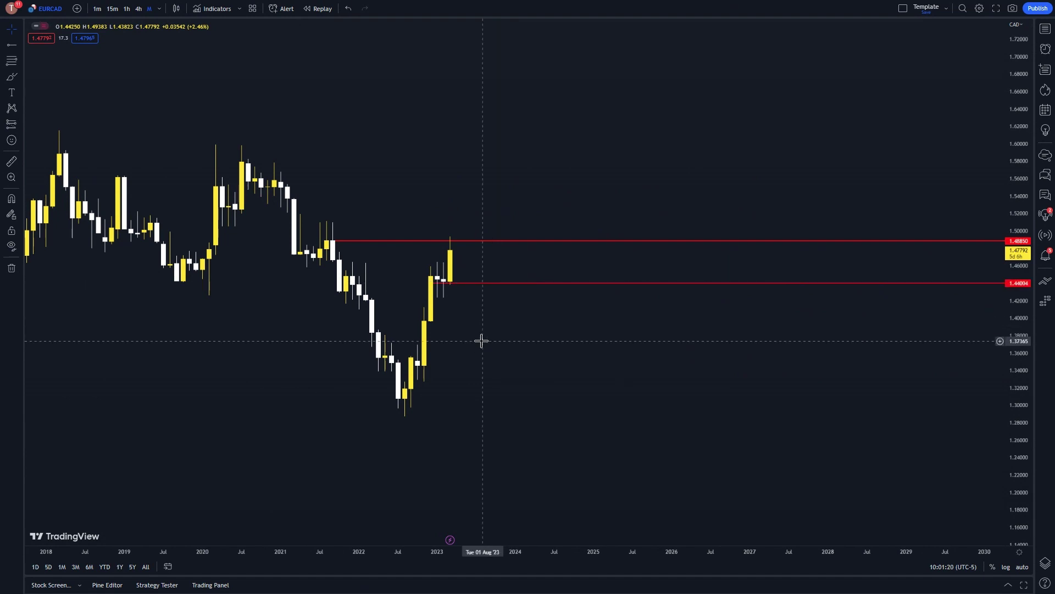
Step: Switch to weekly candles and add an orange horizontal ray at 1.46150
left_click(160, 9)
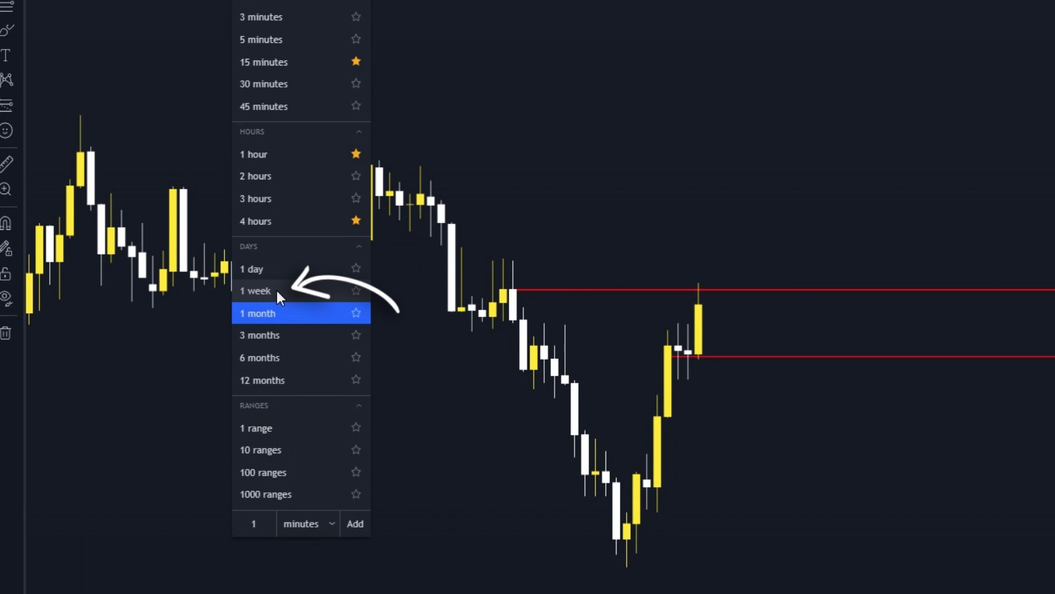
left_click(276, 291)
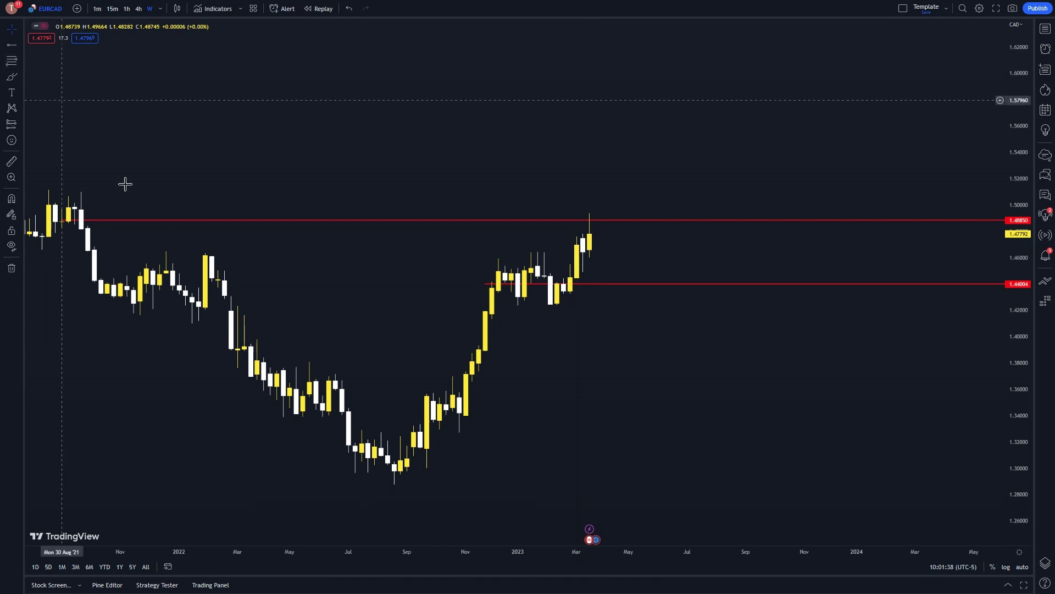
left_click(151, 255)
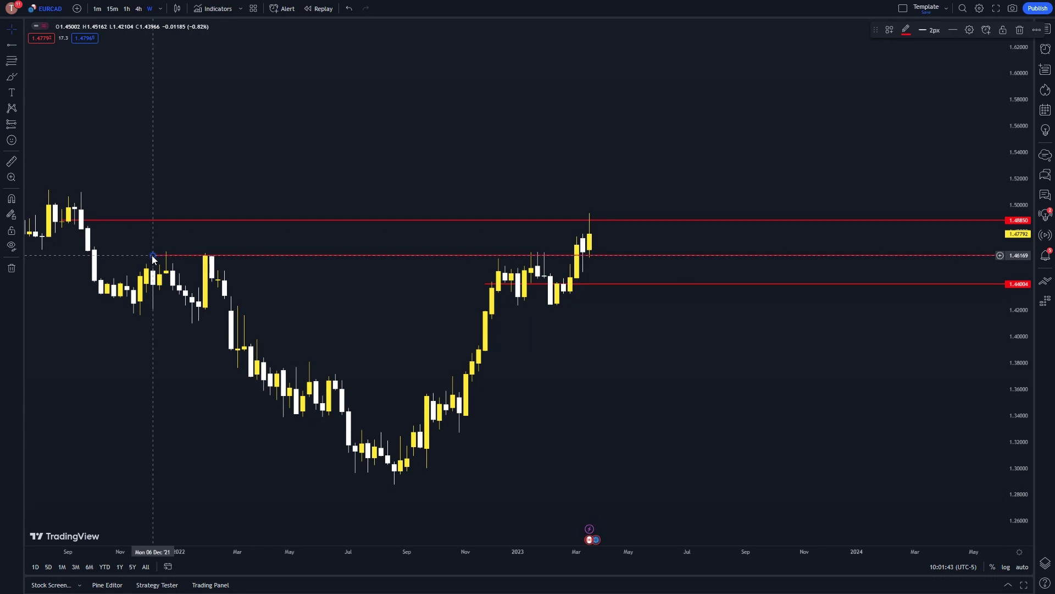
left_click(907, 30)
left_click(929, 60)
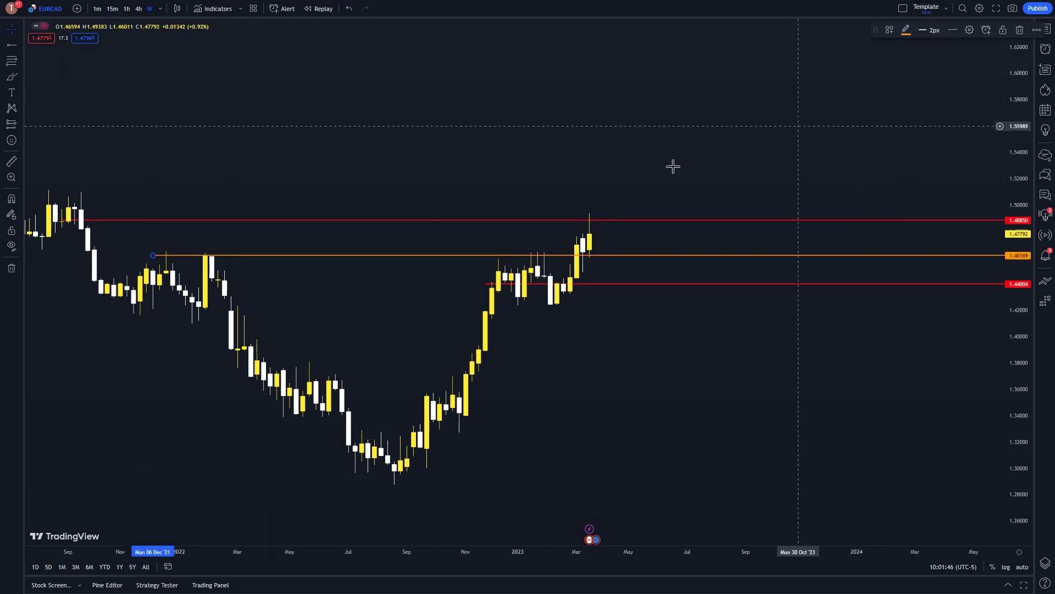
double_click(251, 256)
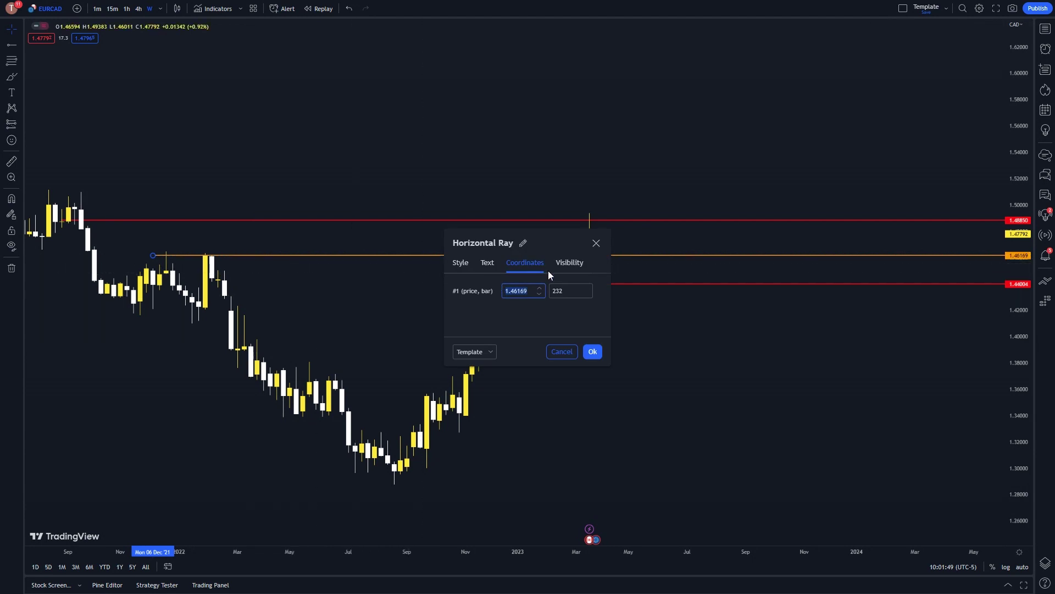
left_click(530, 288)
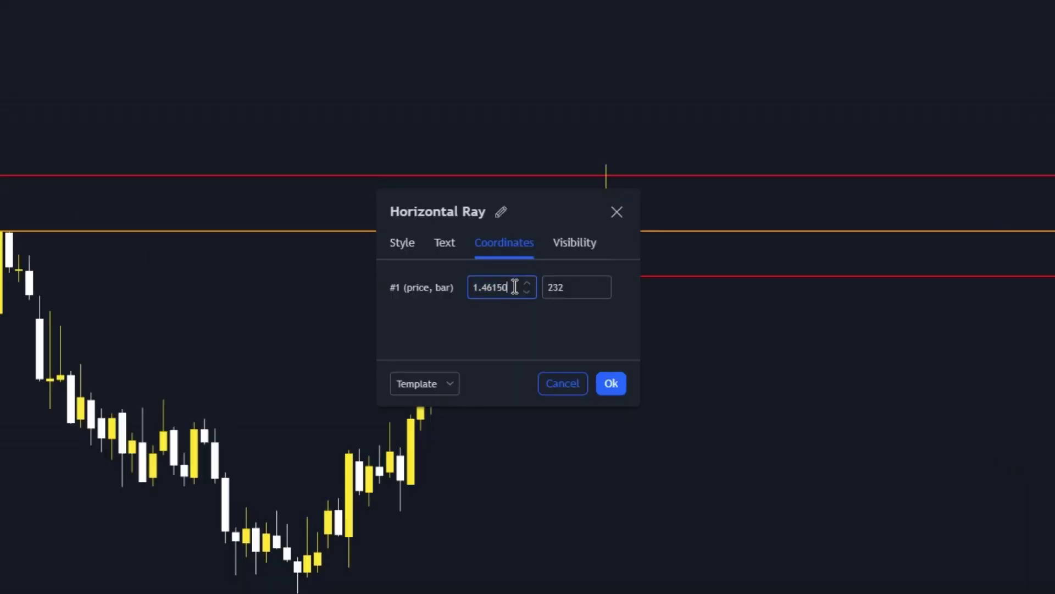
key("Return")
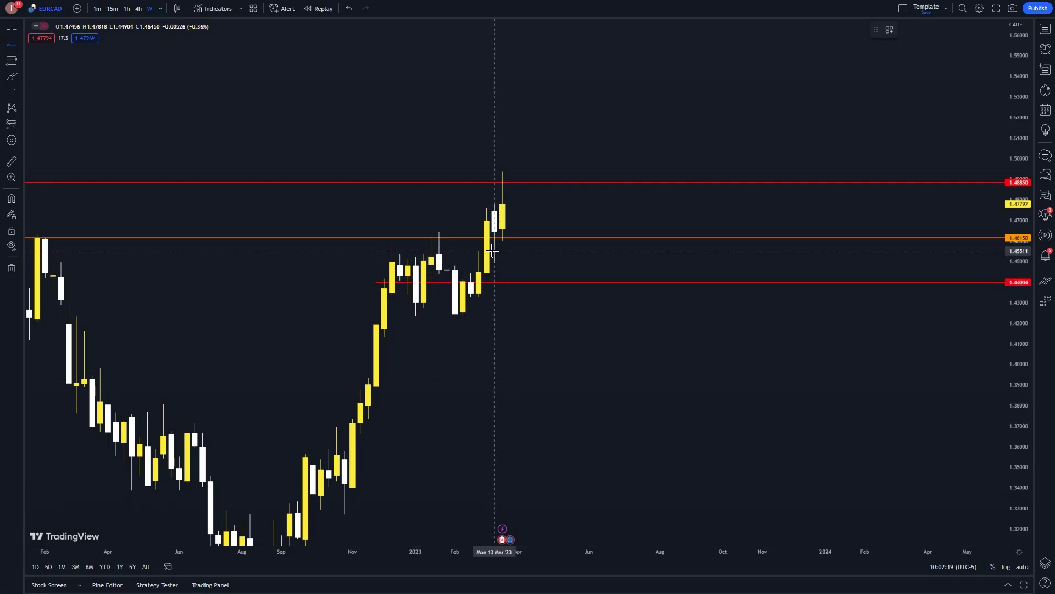
Step: Add a horizontal ray at the recent low of 1.42450, then switch to daily candles
left_click(477, 313)
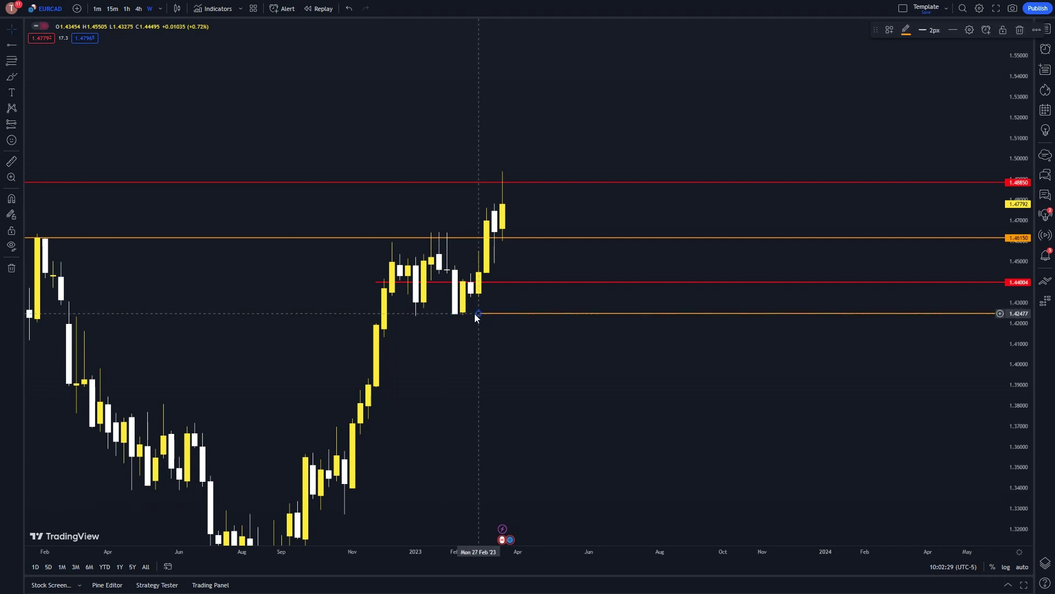
left_click_drag(478, 314, 453, 313)
double_click(477, 313)
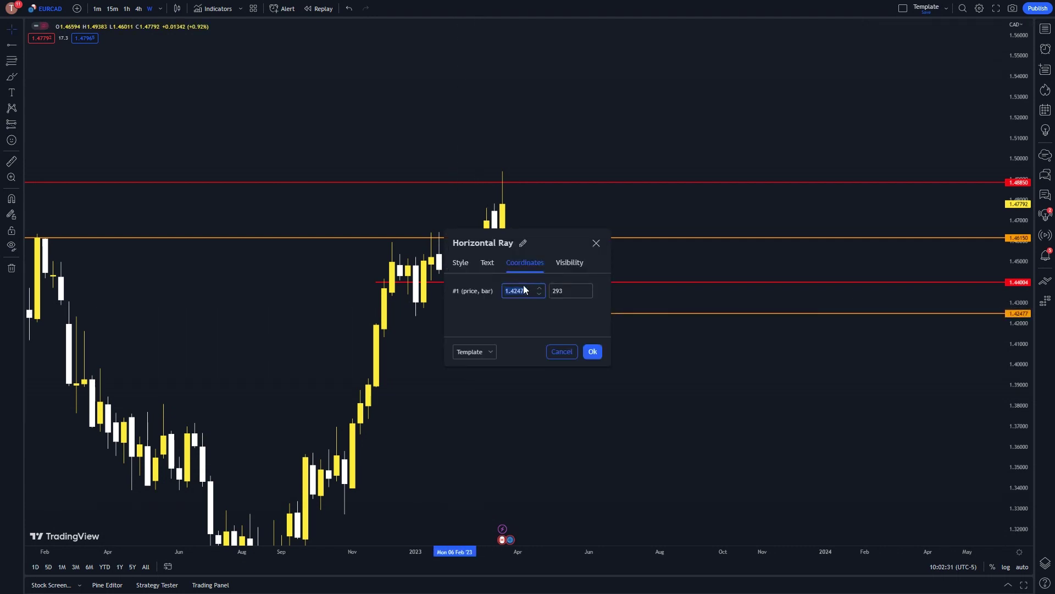
type("1.42450")
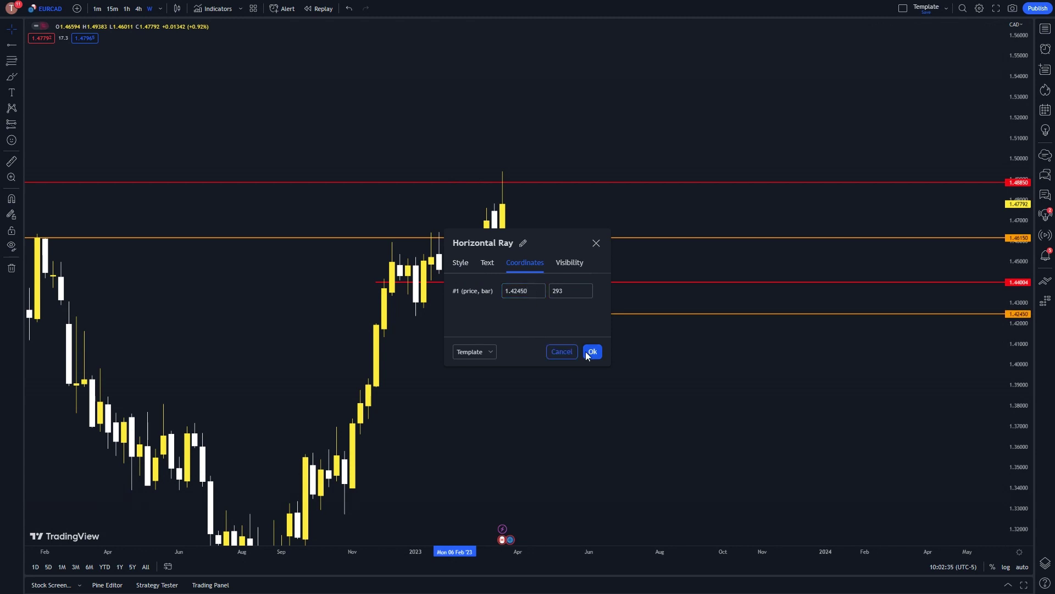
left_click(592, 351)
left_click(160, 8)
left_click(168, 234)
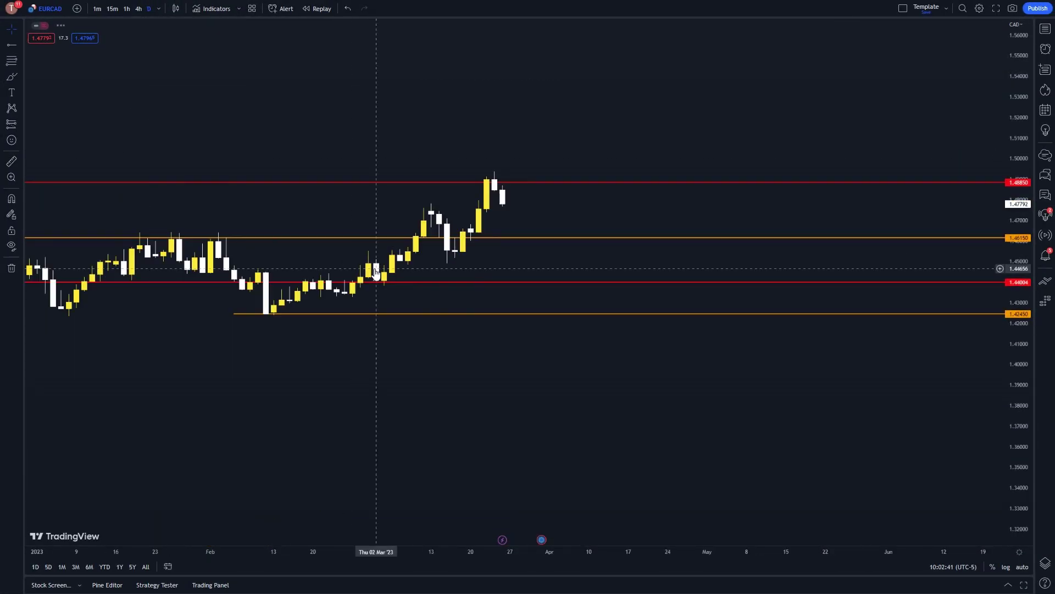
Step: Pan and zoom the daily chart to show the February–March candles
left_click_drag(516, 351, 760, 388)
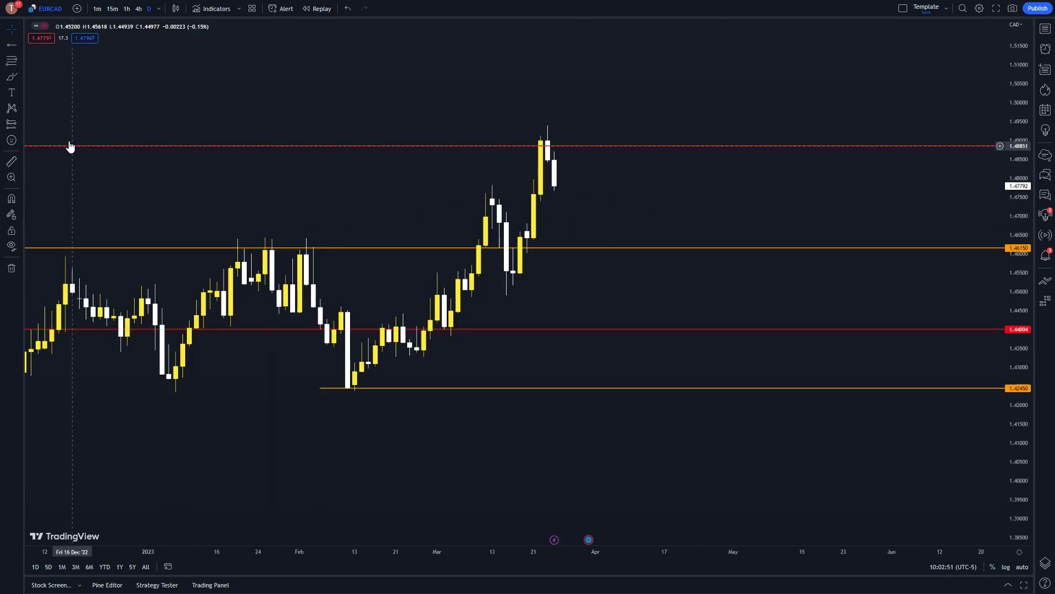
scroll(83, 160, "down", 6)
scroll(84, 164, "down", 3)
scroll(86, 167, "up", 5)
scroll(86, 167, "up", 5)
scroll(85, 167, "up", 2)
left_click_drag(87, 165, 242, 182)
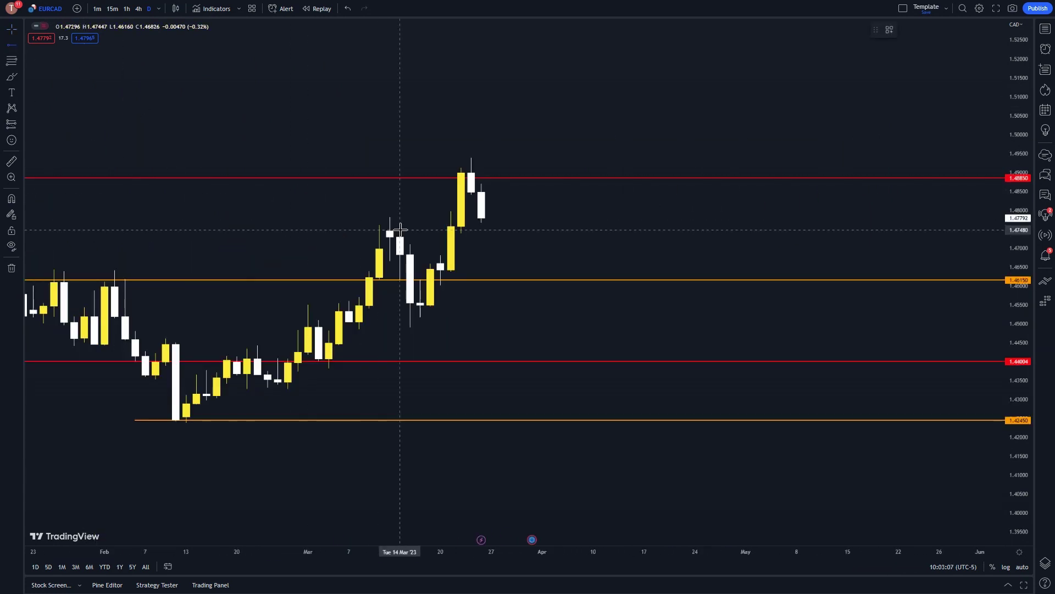
Step: Add a green horizontal ray at the mid-March high of 1.47480, then switch to 4-hour candles
left_click(400, 229)
left_click(906, 30)
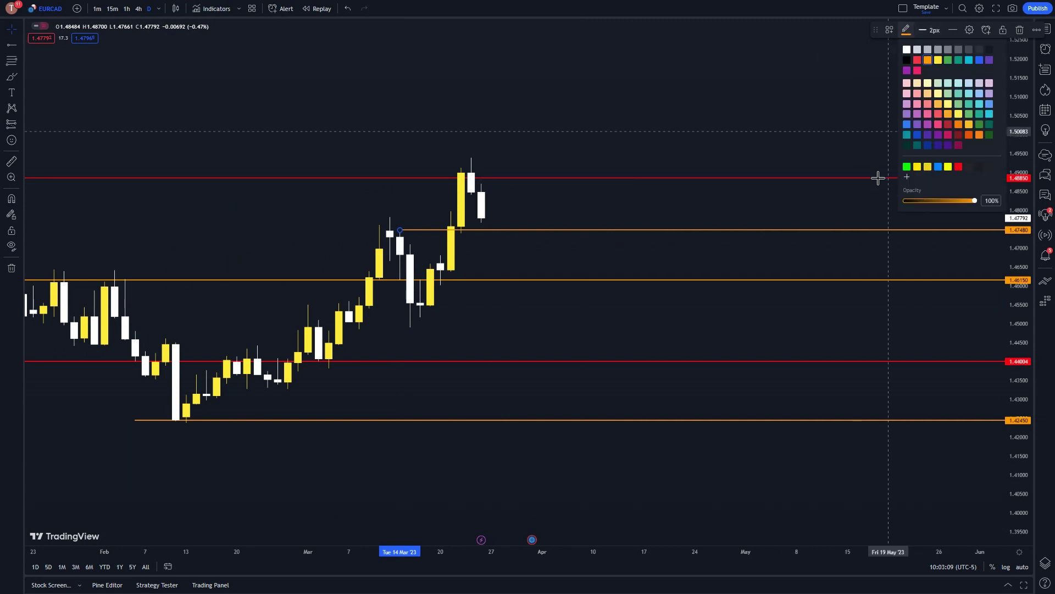
left_click(907, 166)
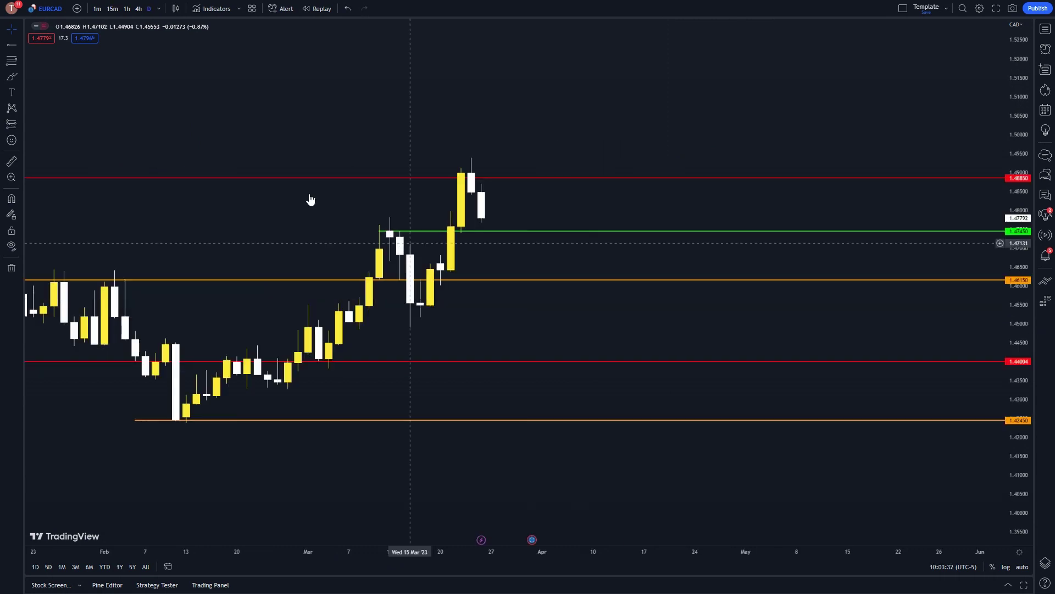
left_click(138, 10)
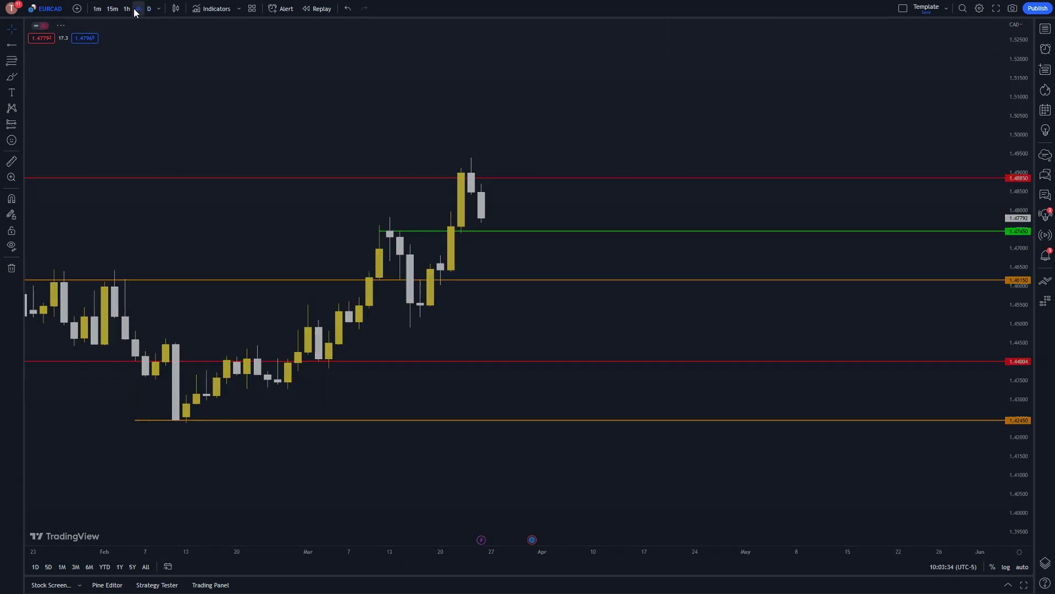
scroll(264, 144, "down", 3)
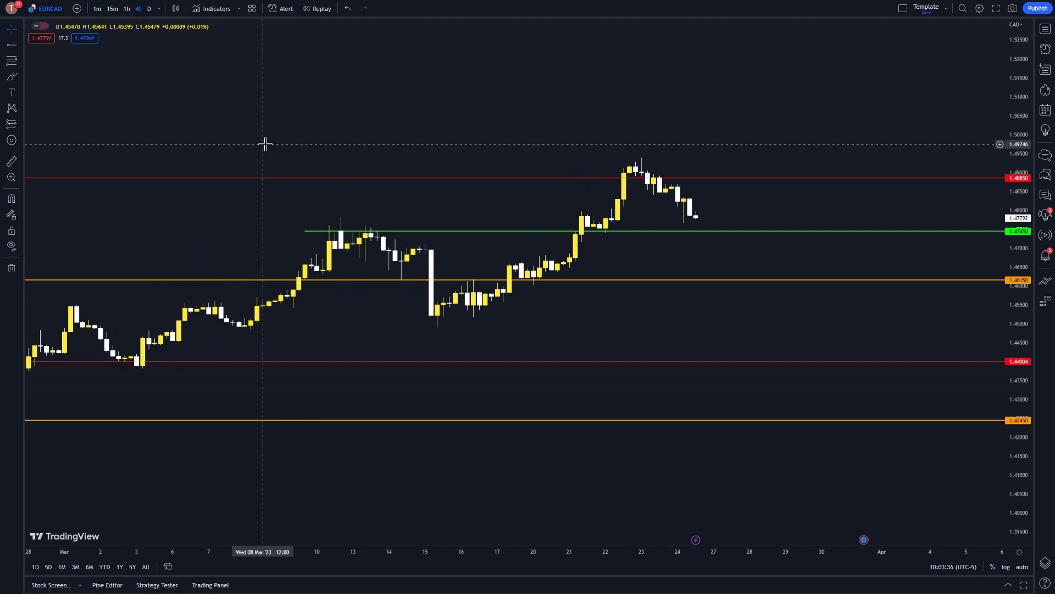
Step: Switch EURCAD to 15-minute candles, zoom out, and drag back to earlier March history
left_click(127, 10)
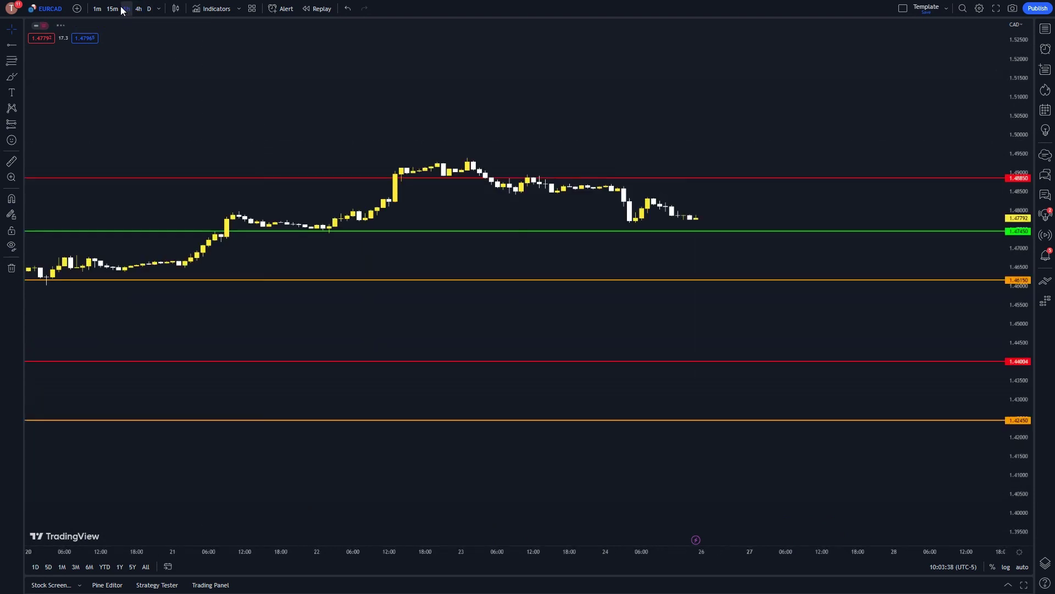
left_click(112, 8)
scroll(242, 123, "up", 5)
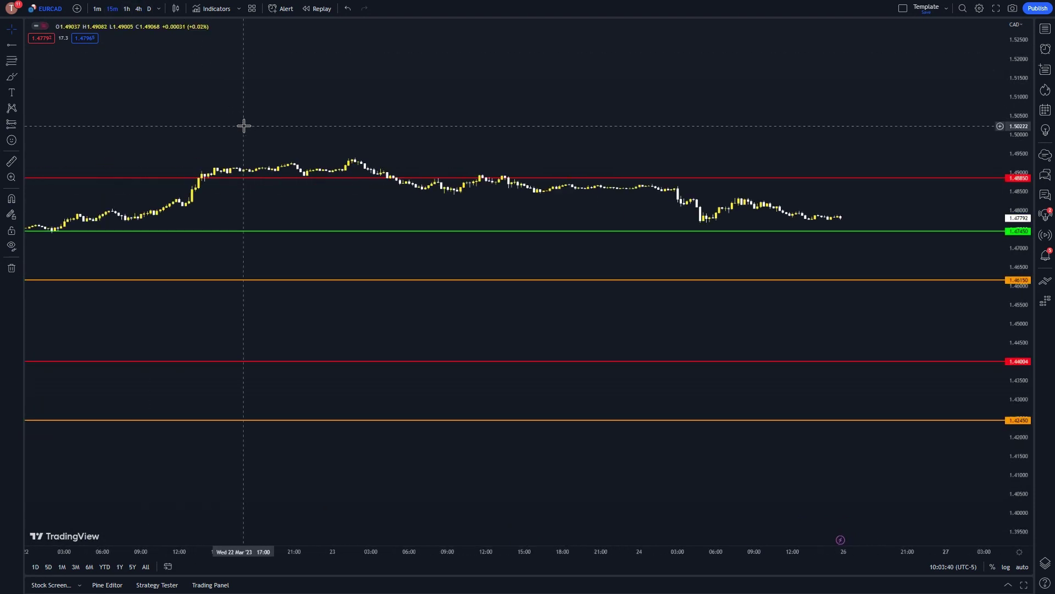
scroll(243, 126, "down", 5)
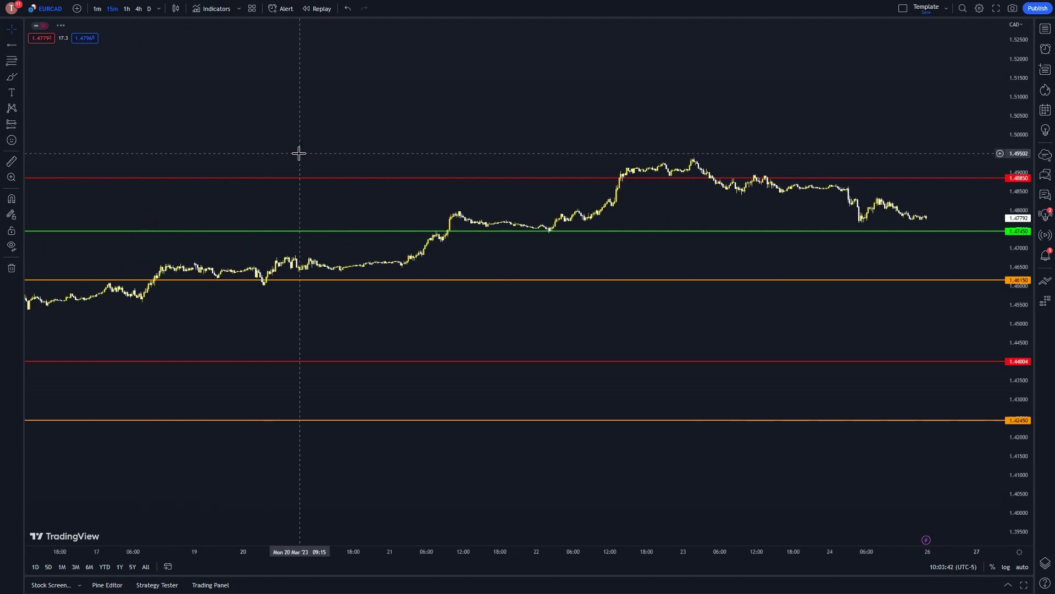
scroll(454, 295, "down", 3)
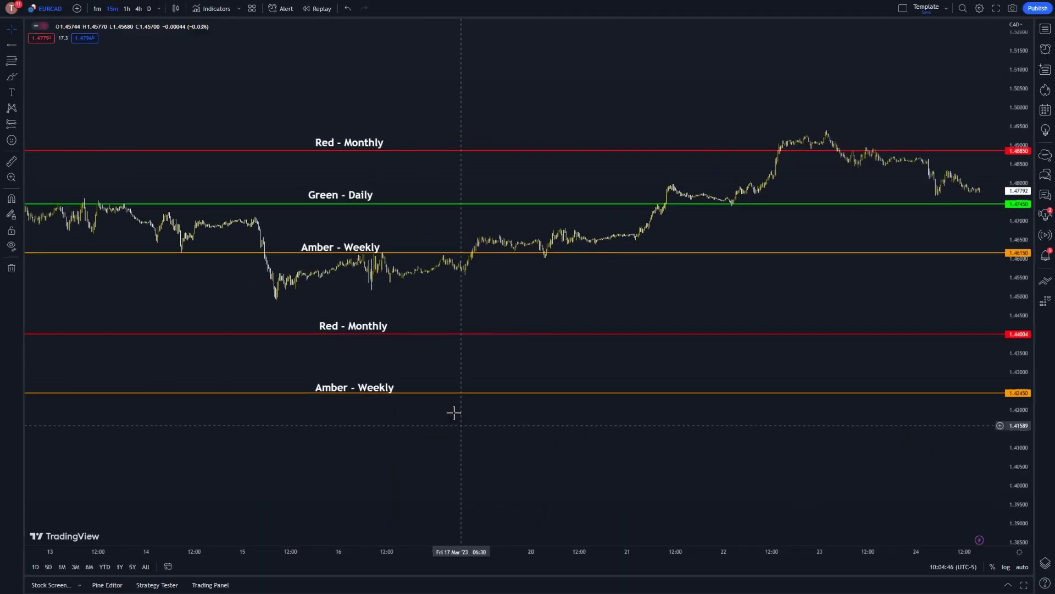
left_click_drag(598, 445, 690, 427)
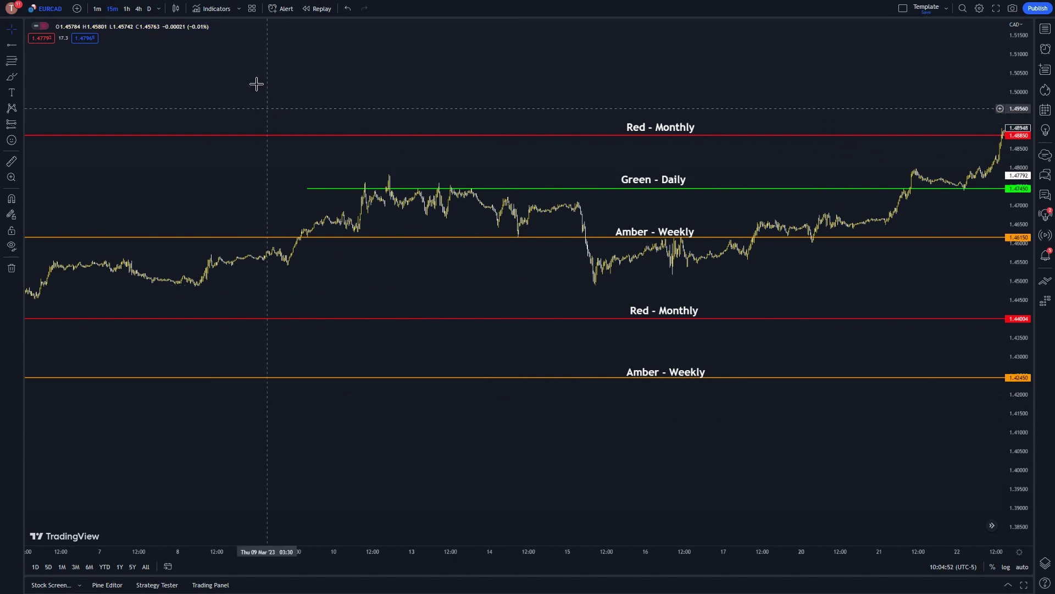
Step: Add the Chandelier Exit indicator to the chart and open its Style settings
left_click(218, 8)
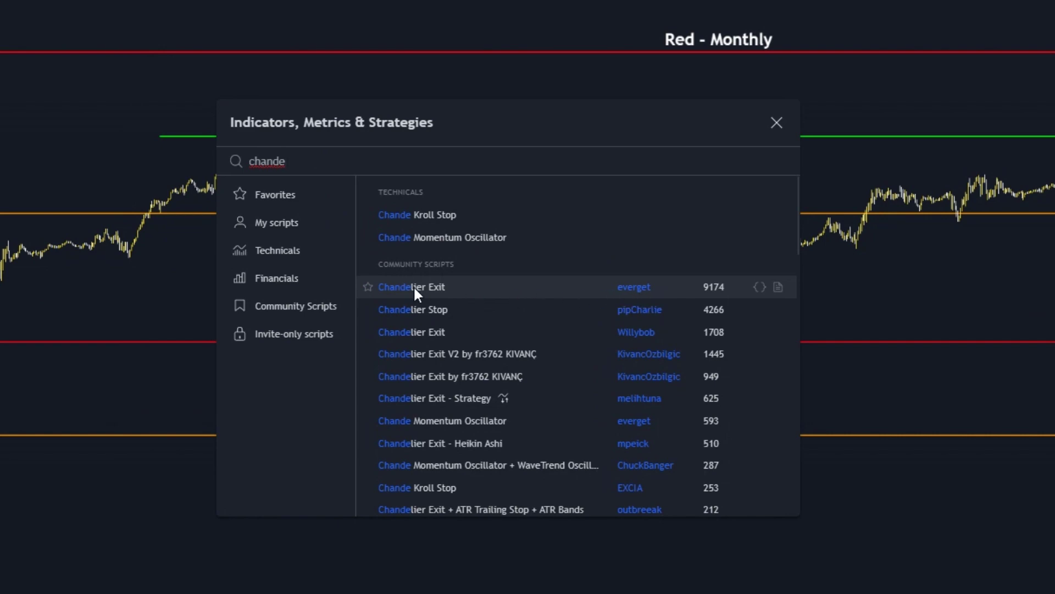
left_click(459, 285)
double_click(452, 243)
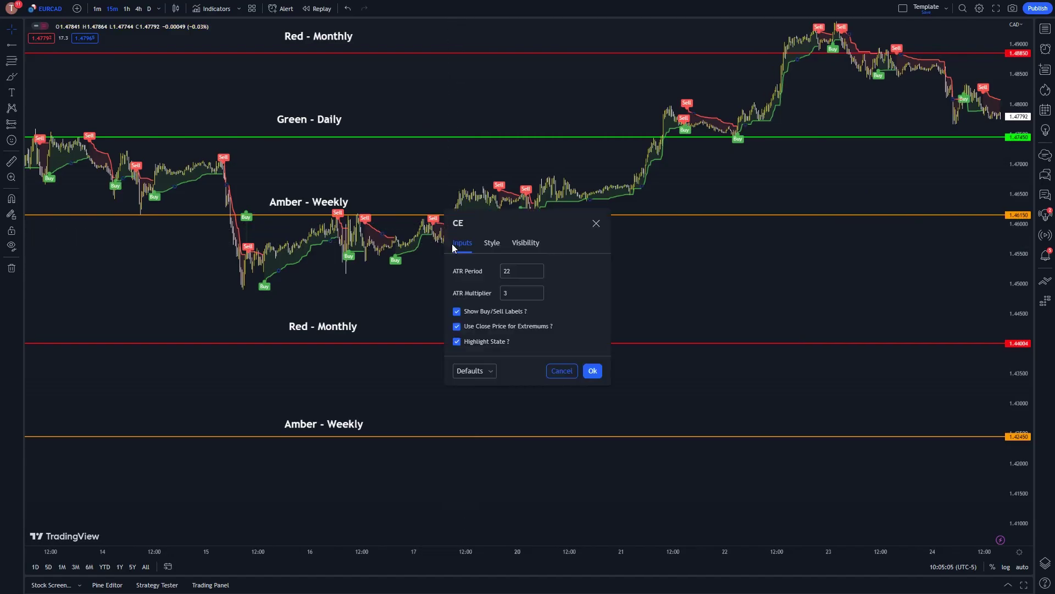
left_click(491, 243)
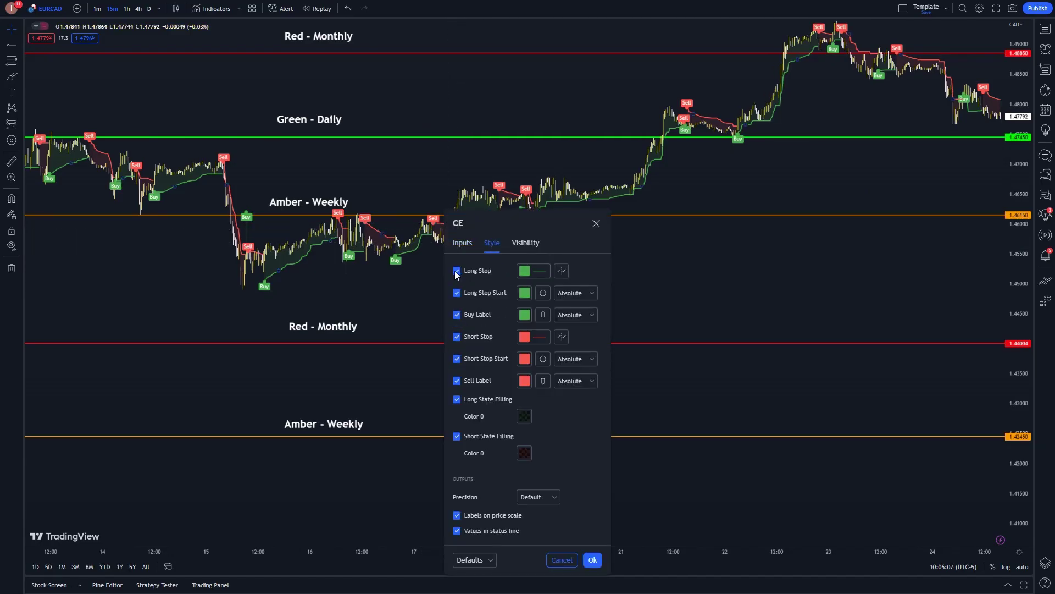
Step: Turn off the long/short stop lines, start markers and state fills, keeping only Buy/Sell labels
left_click(457, 270)
left_click(458, 295)
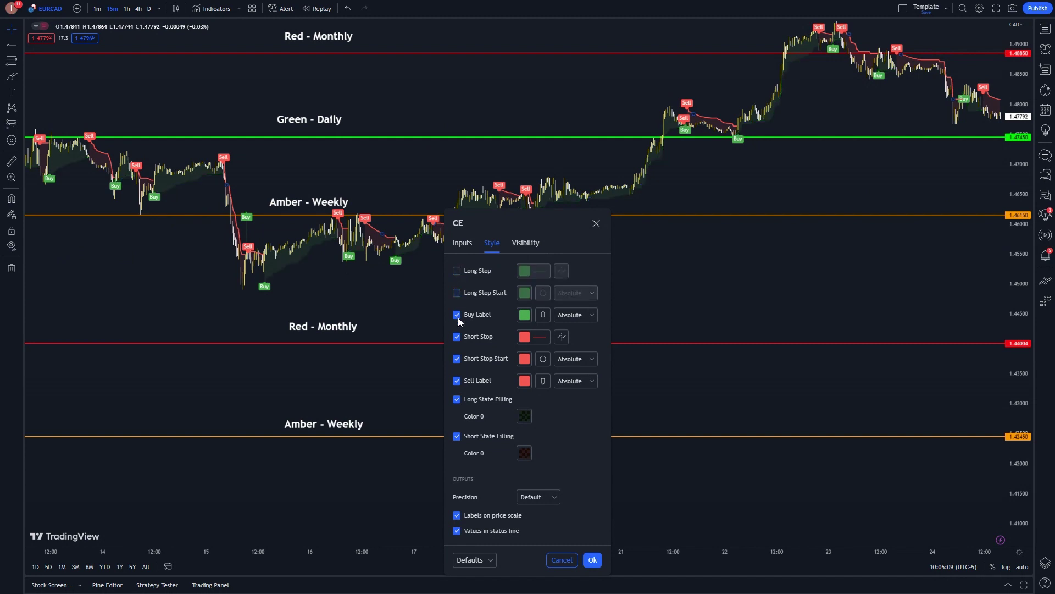
left_click(456, 337)
left_click(457, 359)
left_click(458, 400)
left_click(458, 437)
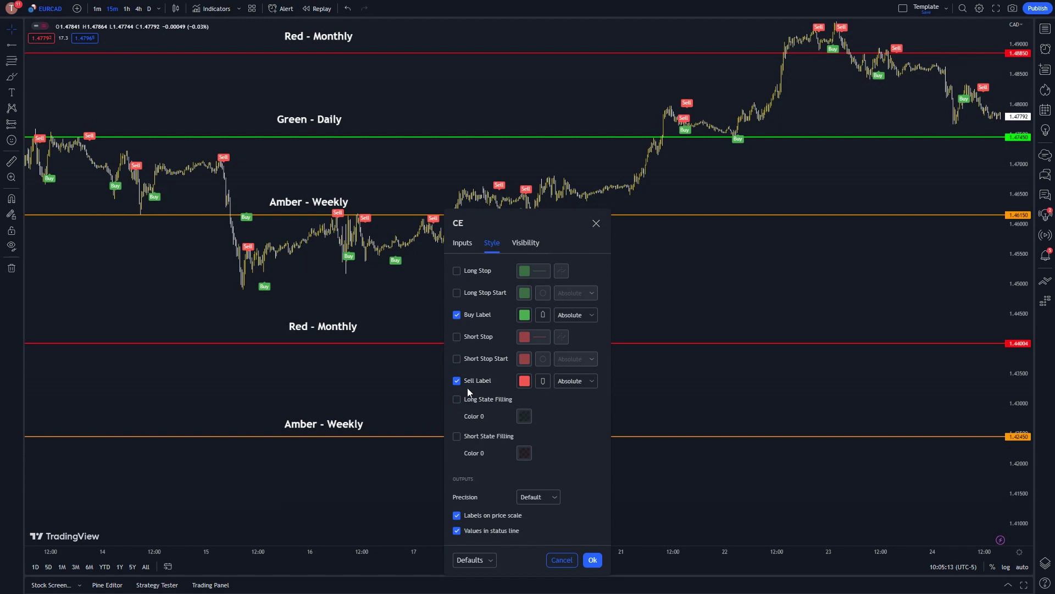
left_click(593, 560)
left_click_drag(627, 379, 405, 337)
left_click_drag(691, 335, 509, 350)
Step: Zoom and stretch the 15-minute chart to bring the 22 Mar Buy signal into view
left_click_drag(615, 370, 572, 395)
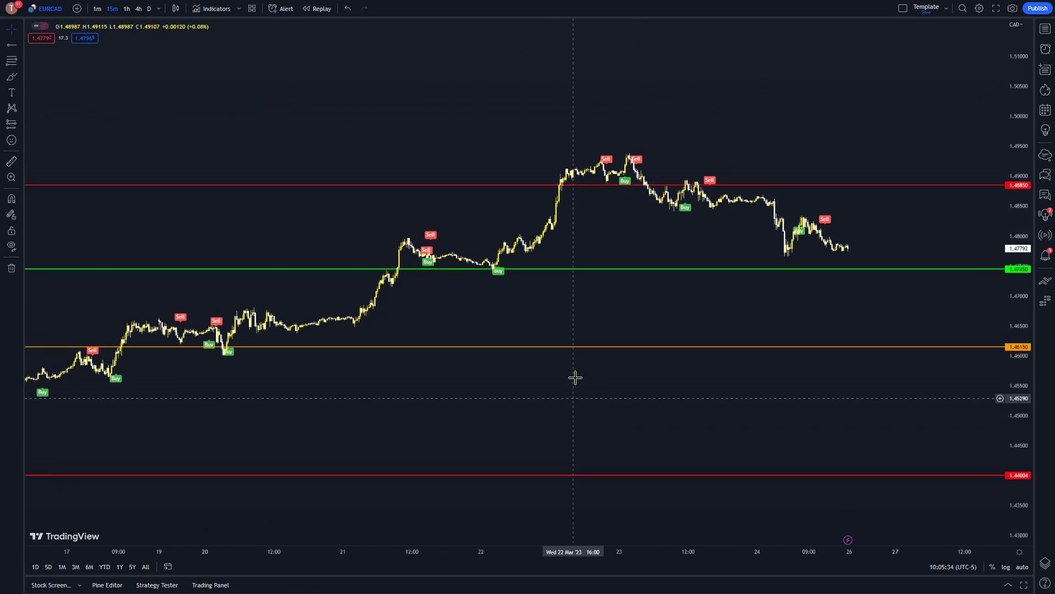
scroll(594, 276, "up", 3)
left_click_drag(1010, 330, 1010, 253)
left_click_drag(511, 373, 564, 424)
scroll(564, 424, "up", 1)
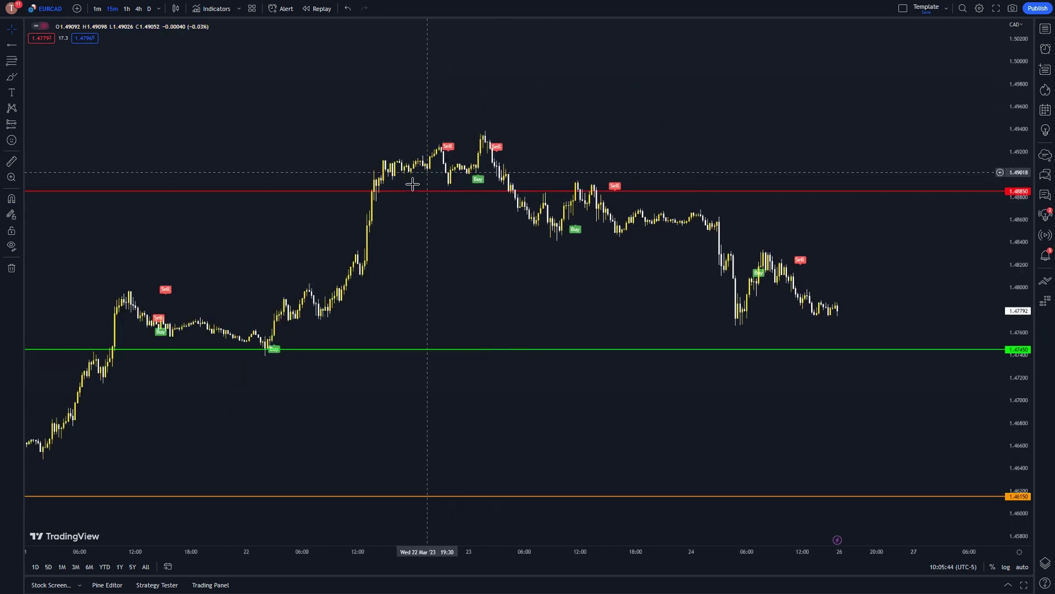
mouse_move(436, 273)
left_mouse_down()
mouse_move(575, 271)
mouse_move(689, 214)
left_mouse_up()
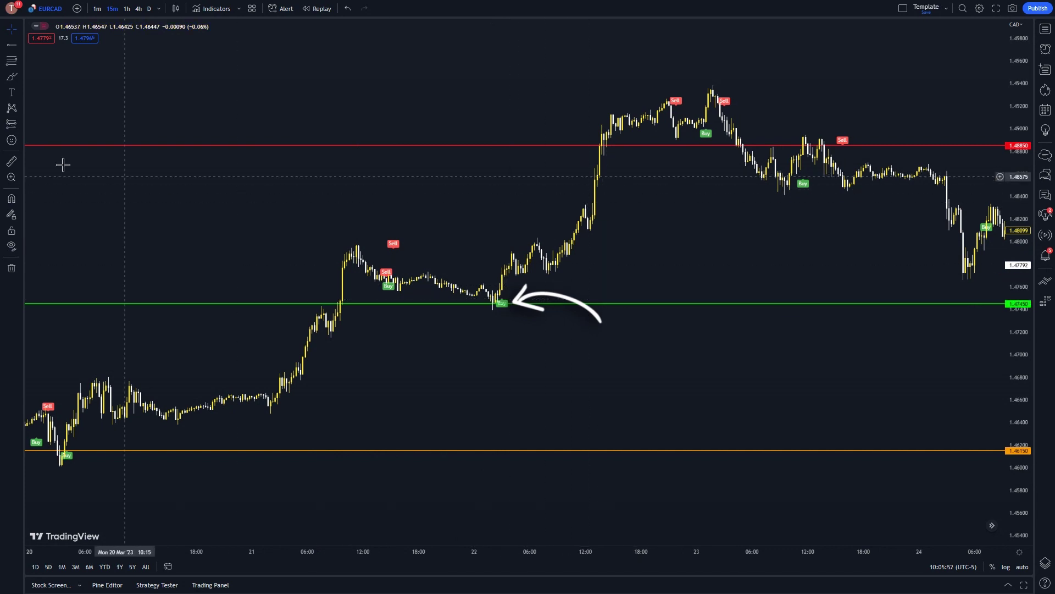
Step: Place a Long Position tool on the 22 Mar Buy candle at the green line
left_click(20, 123)
left_click(44, 122)
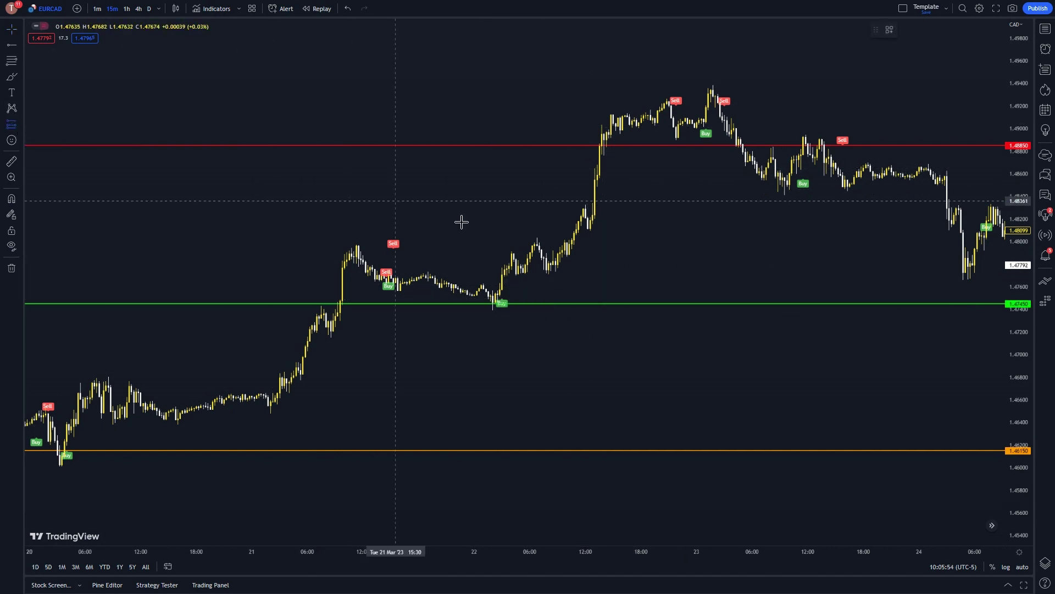
left_click(502, 275)
Step: Set the long position's stop just below the green 1.47480 line
scroll(471, 377, "up", 3)
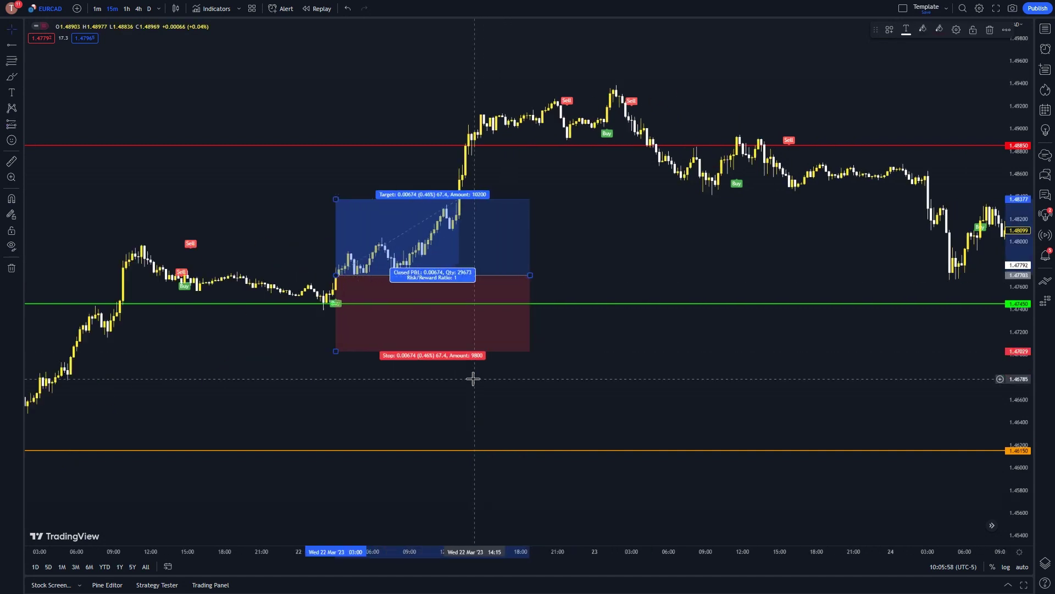
left_click_drag(466, 398, 687, 380)
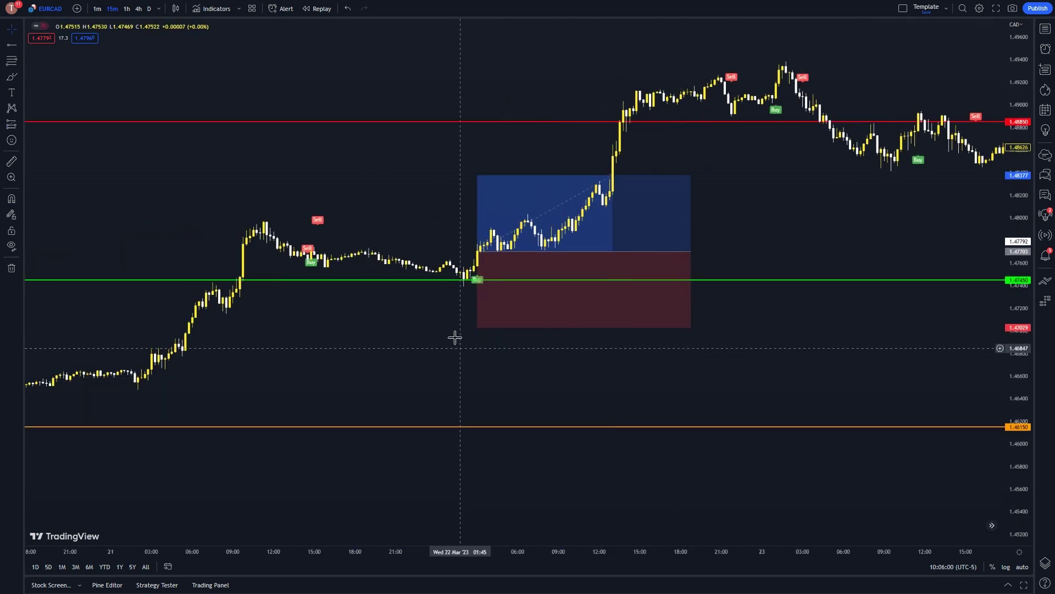
left_click_drag(477, 327, 487, 292)
left_click_drag(480, 328, 492, 357)
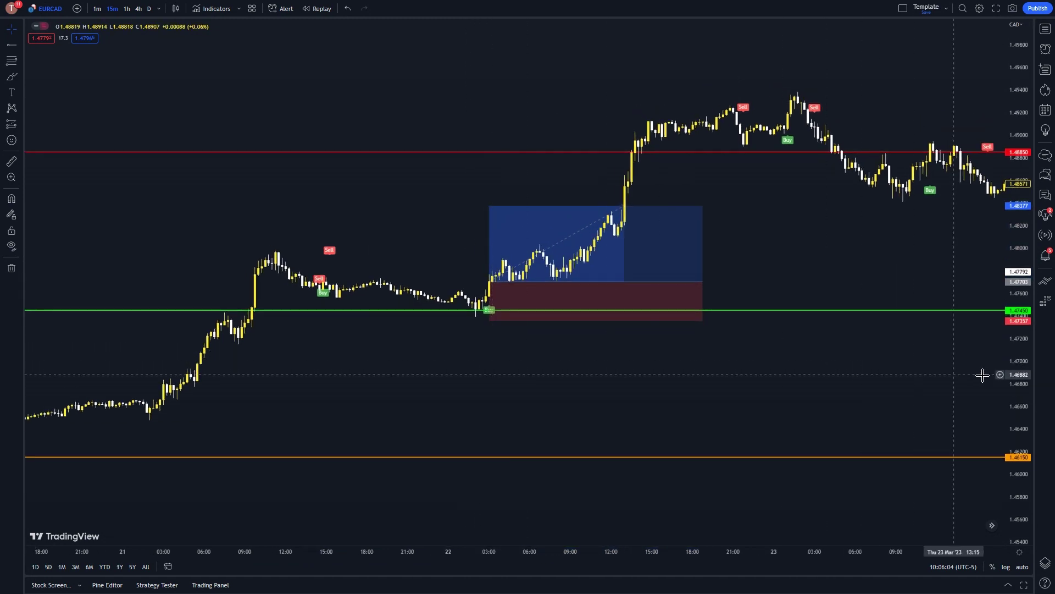
Step: Raise the target to the red 1.48850 line and end the position where target was hit
left_click_drag(1021, 380, 1021, 347)
scroll(553, 401, "up", 3)
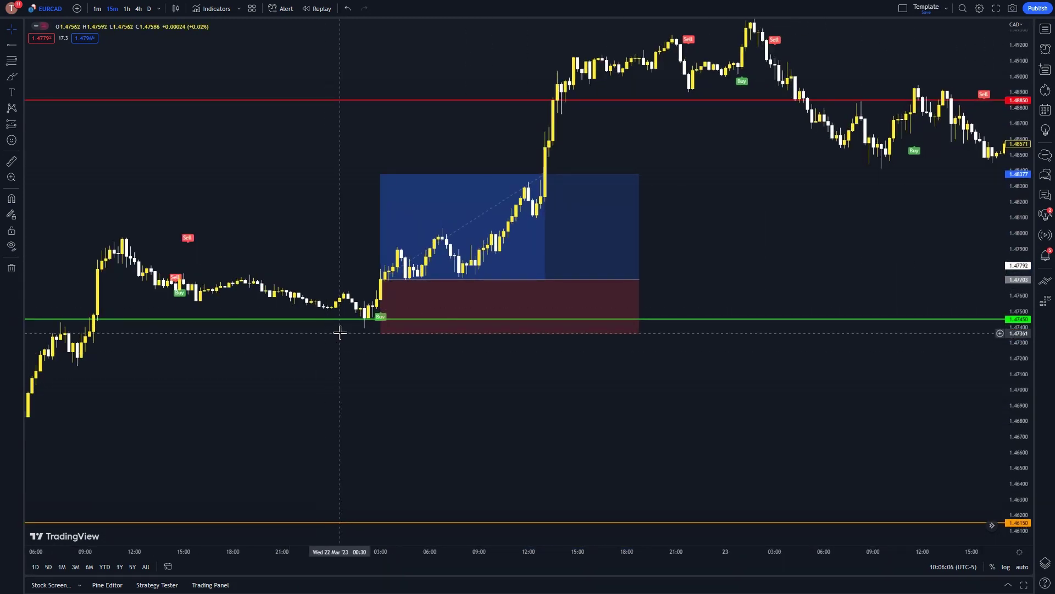
left_click(455, 221)
left_click_drag(381, 176, 393, 104)
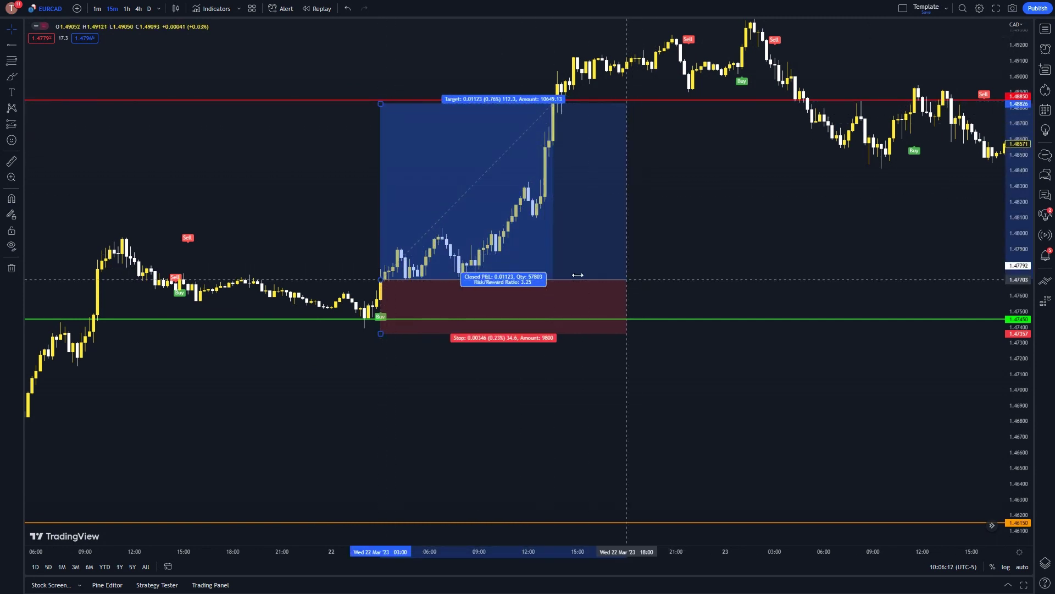
left_click_drag(578, 275, 554, 275)
Step: Place the 3.25% note under the trade and pan to the candles that follow
left_click_drag(443, 415, 459, 356)
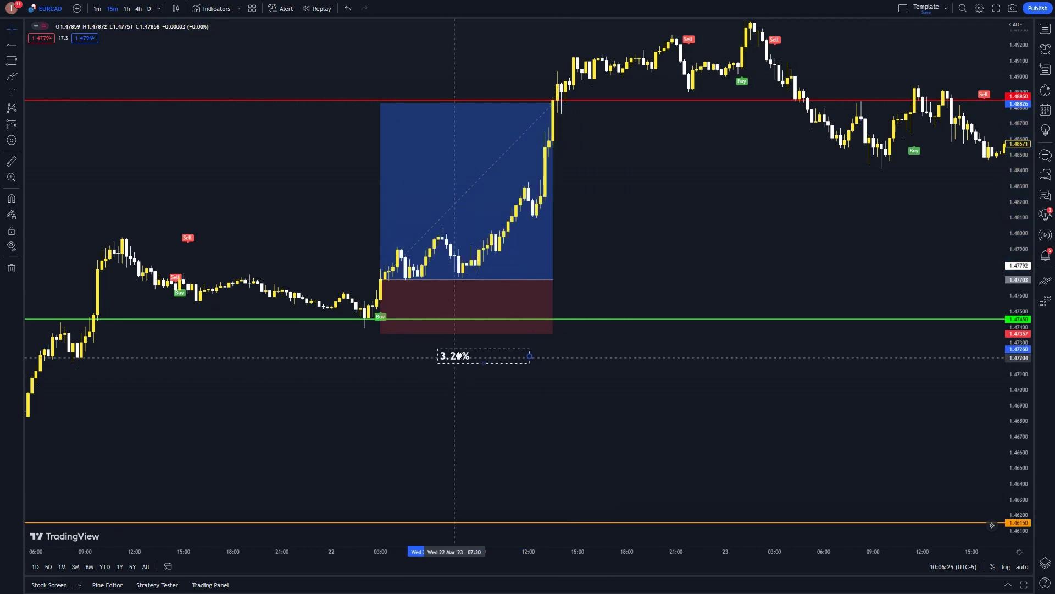
scroll(575, 414, "right", 5)
left_click_drag(616, 255, 486, 334)
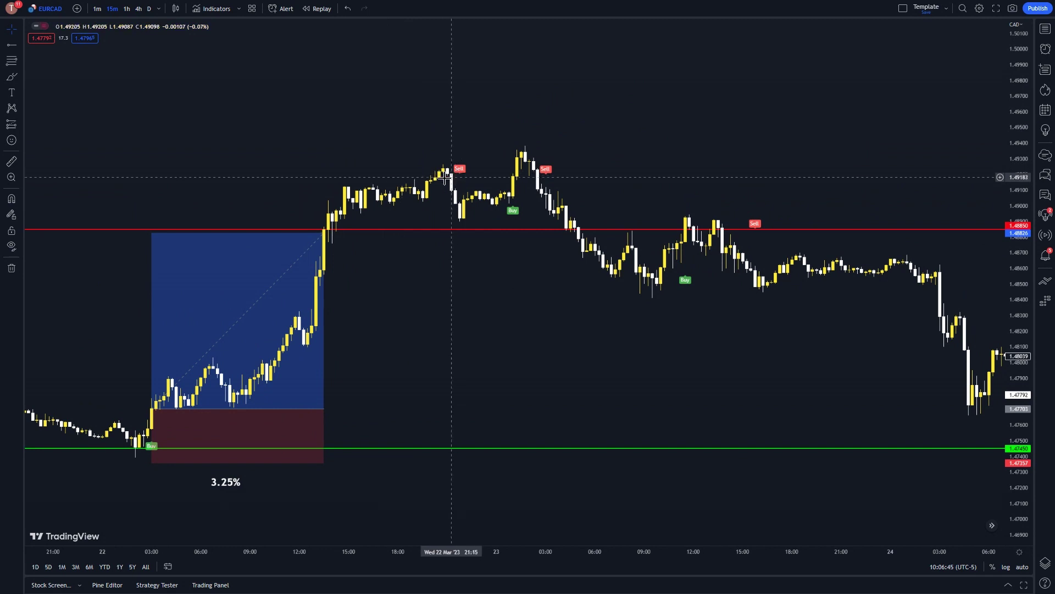
Step: Brush green crosses on both peaks, circle the Sell label, arc down to the red line, remove a stray stroke
left_click(13, 78)
mouse_move(443, 134)
left_mouse_down()
mouse_move(492, 163)
mouse_move(466, 138)
left_mouse_up()
mouse_move(538, 141)
left_mouse_down()
mouse_move(559, 158)
mouse_move(540, 158)
left_mouse_up()
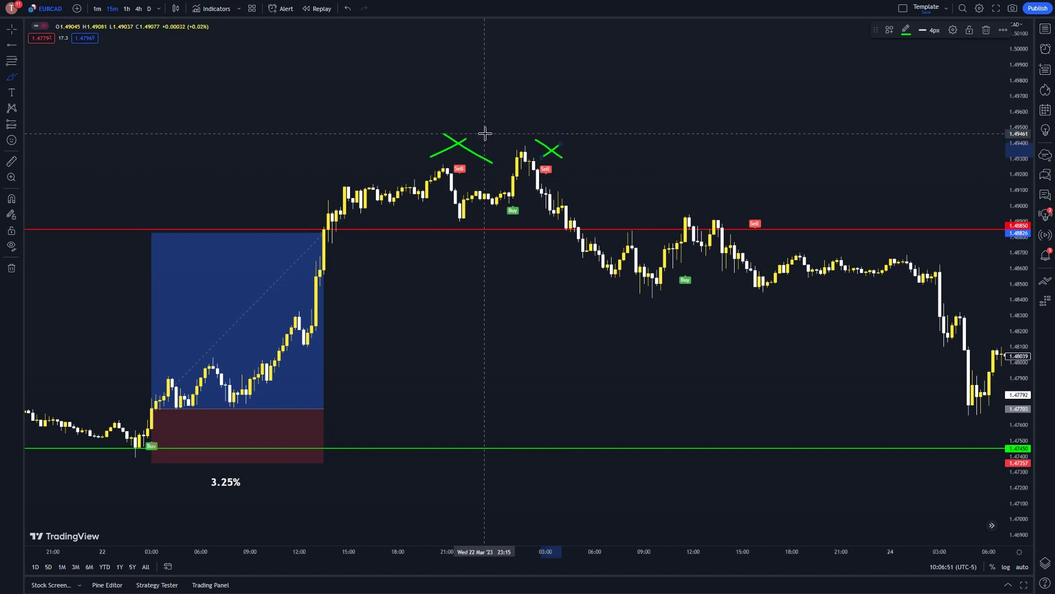
mouse_move(741, 213)
left_mouse_down()
mouse_move(779, 226)
mouse_move(742, 219)
left_mouse_up()
mouse_move(308, 201)
left_mouse_down()
mouse_move(453, 104)
mouse_move(547, 104)
mouse_move(591, 149)
mouse_move(648, 250)
mouse_move(685, 207)
mouse_move(742, 221)
left_mouse_up()
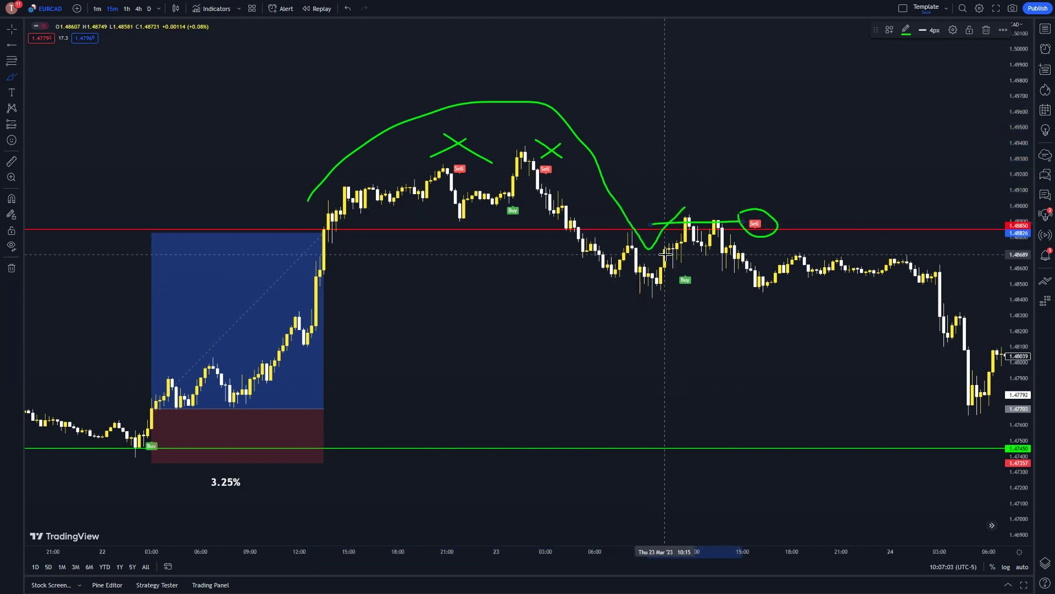
key("Delete")
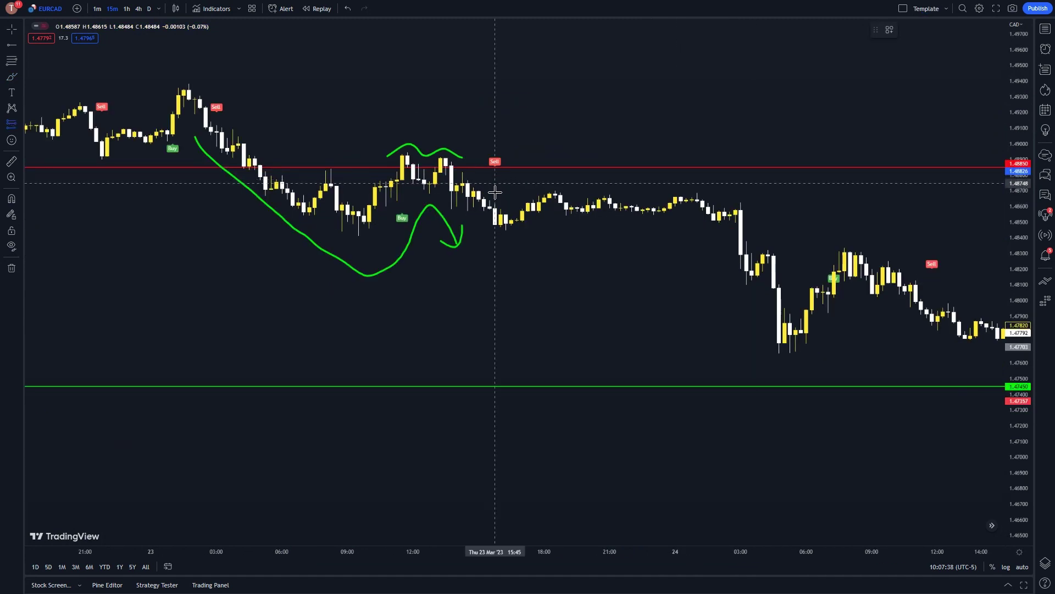
Step: Place a short position after the Sell signal, stop above the red line, target at the green line, extended forward
left_click(494, 224)
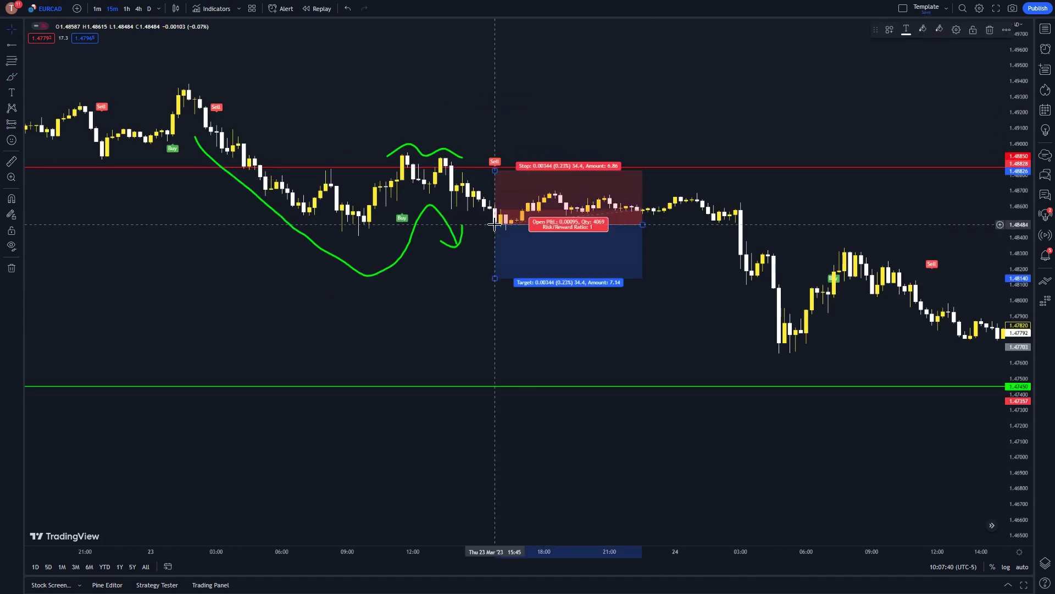
left_click_drag(494, 171, 481, 146)
left_click_drag(592, 329, 489, 315)
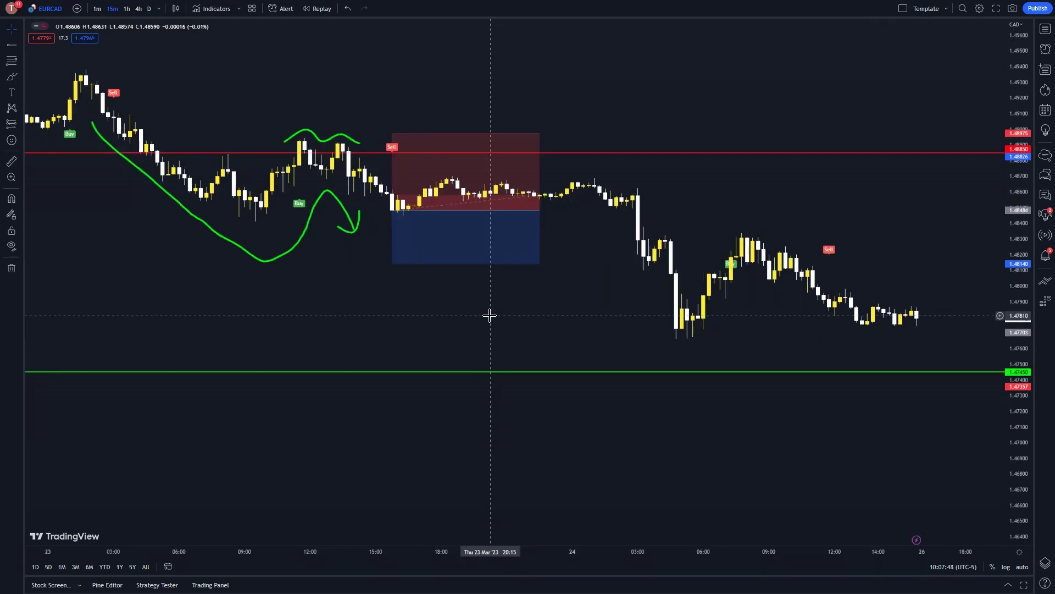
left_click_drag(390, 264, 426, 369)
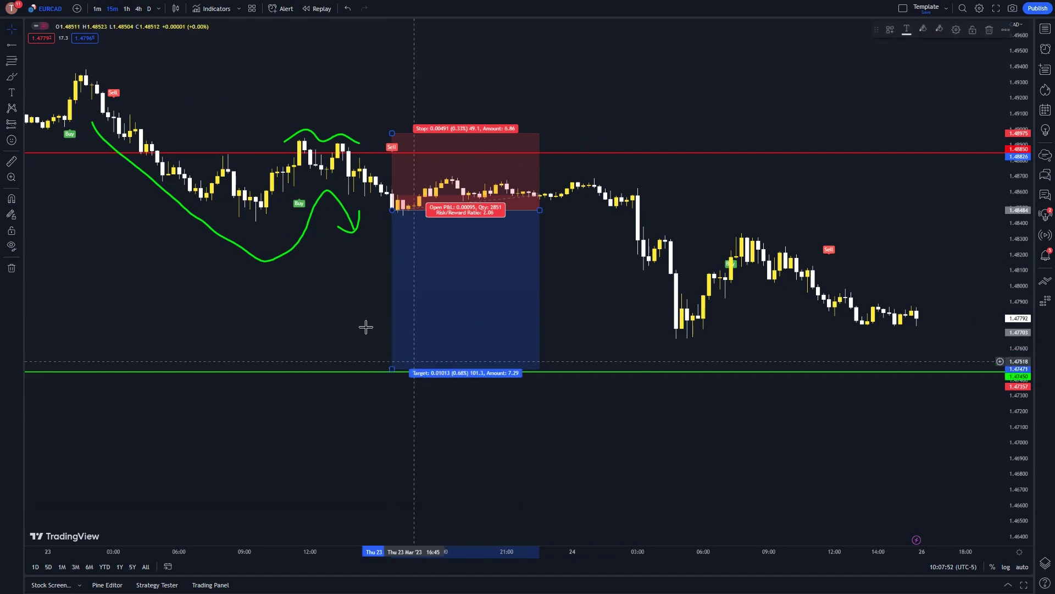
left_click_drag(481, 257, 384, 254)
left_click_drag(443, 207, 847, 222)
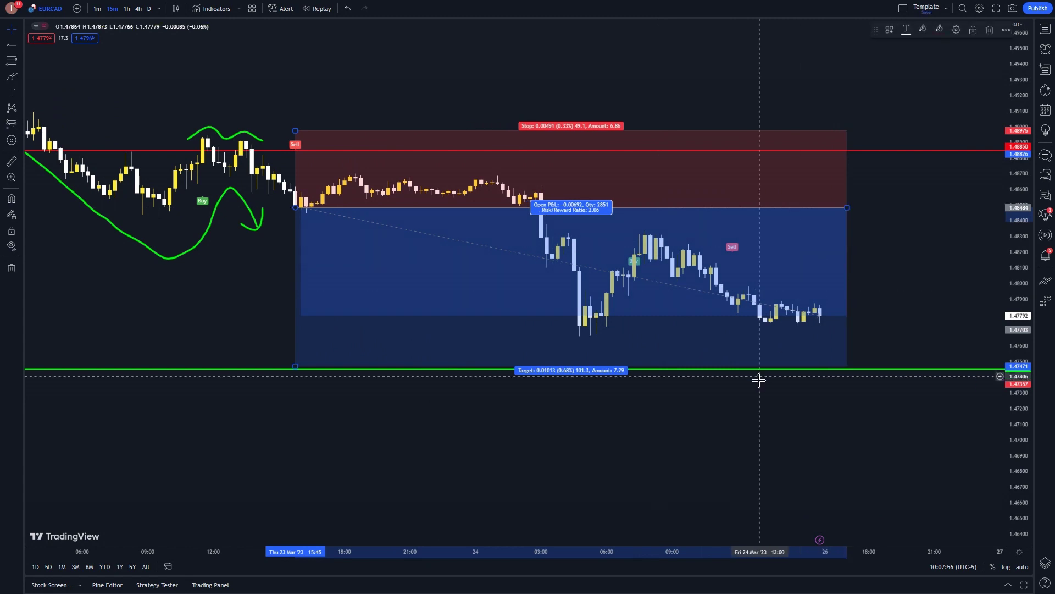
left_click(758, 397)
Step: Pan the chart to leave empty space right of the trade and select the short position box
scroll(712, 396, "down", 2)
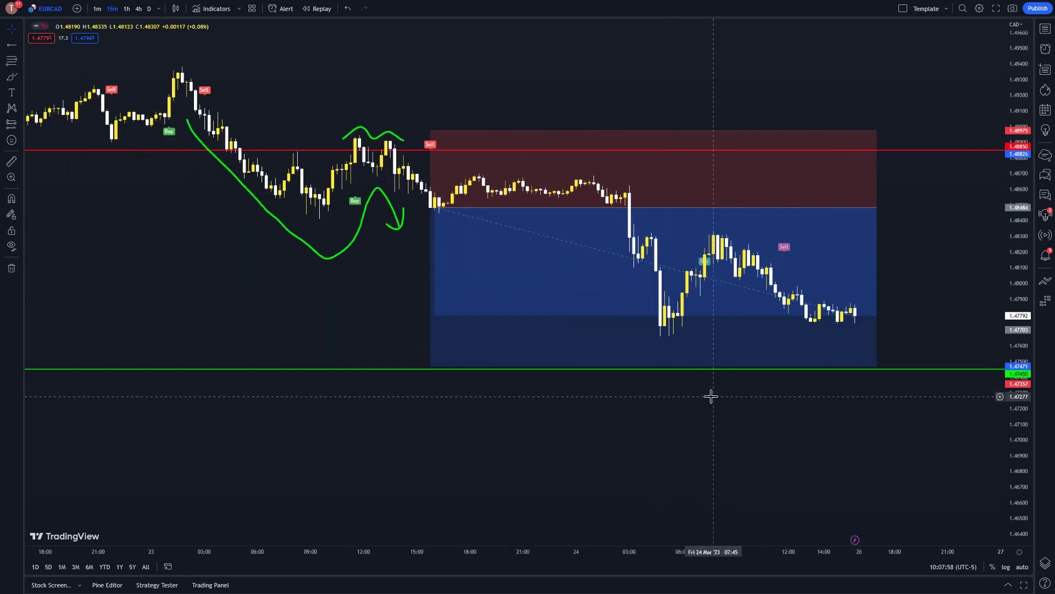
left_click_drag(712, 400, 542, 403)
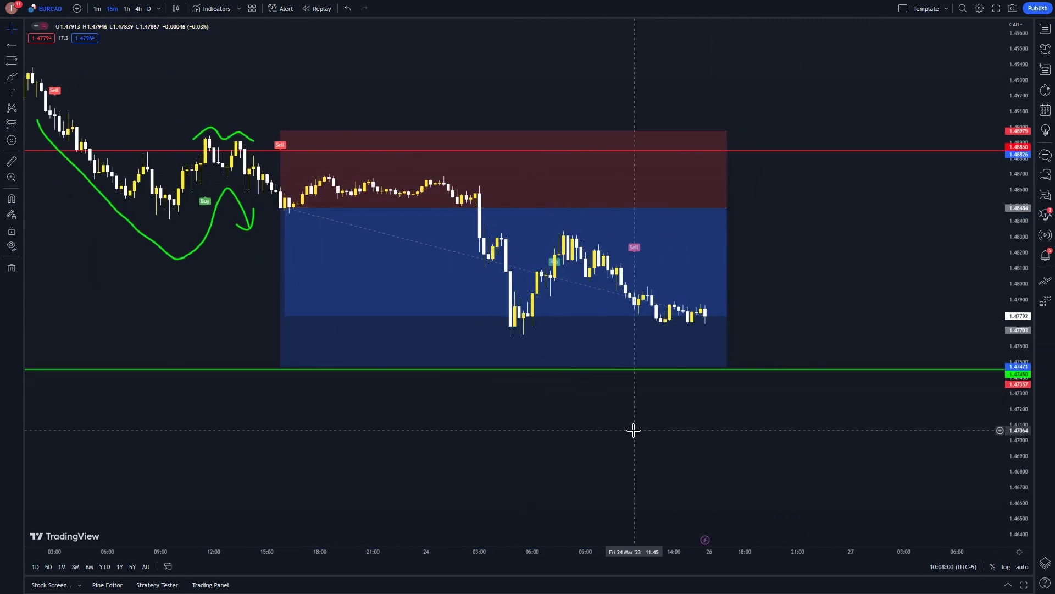
left_click_drag(631, 429, 531, 445)
left_click(501, 355)
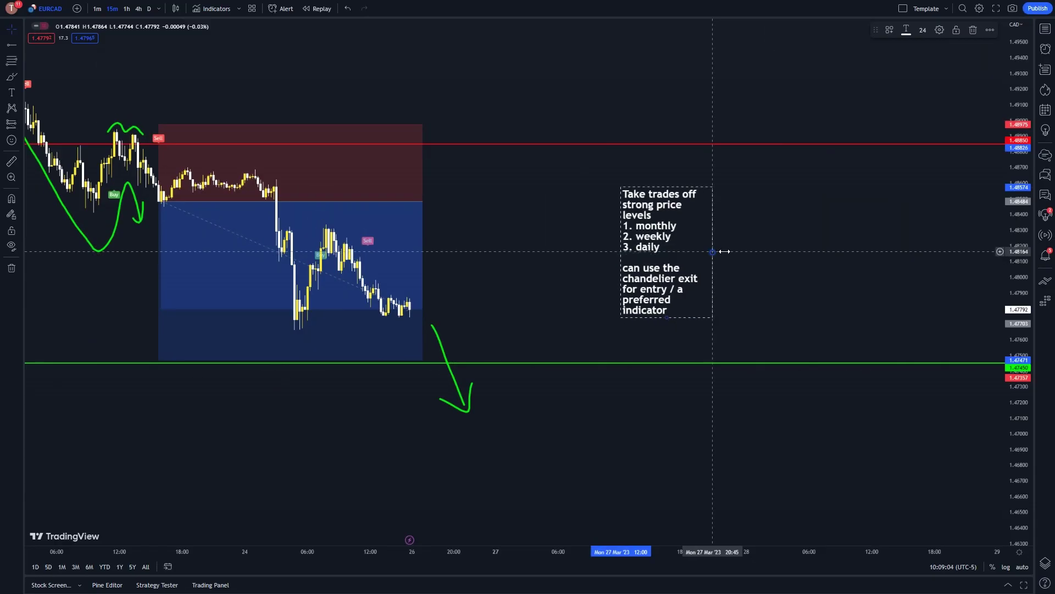
Step: Widen the summary note about the Chandelier Exit and position it beside the short trade
left_click_drag(719, 251, 791, 256)
left_click_drag(712, 212, 630, 241)
left_click(674, 190)
left_click_drag(736, 260, 722, 267)
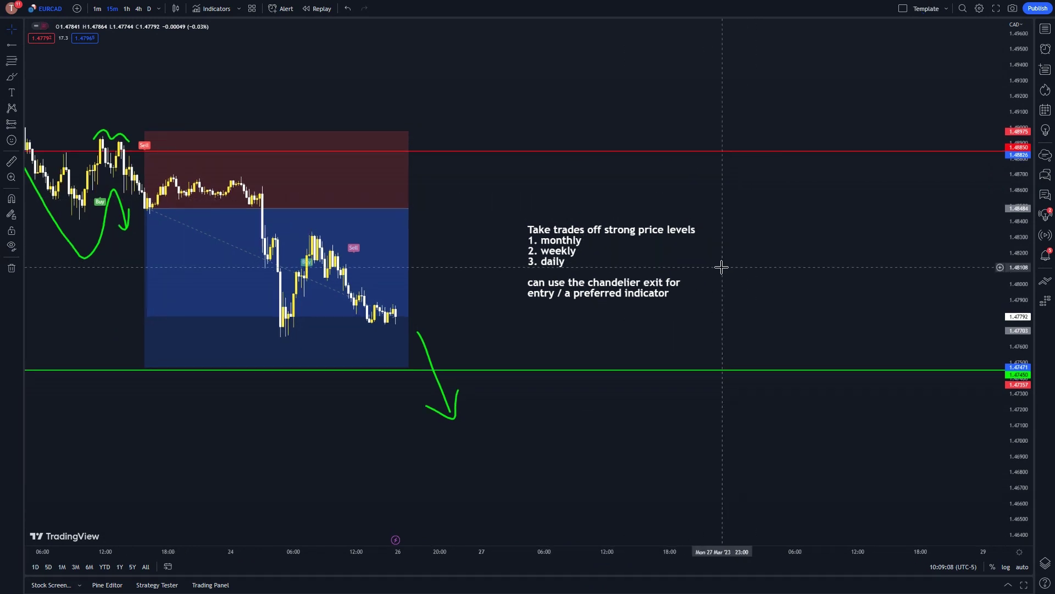